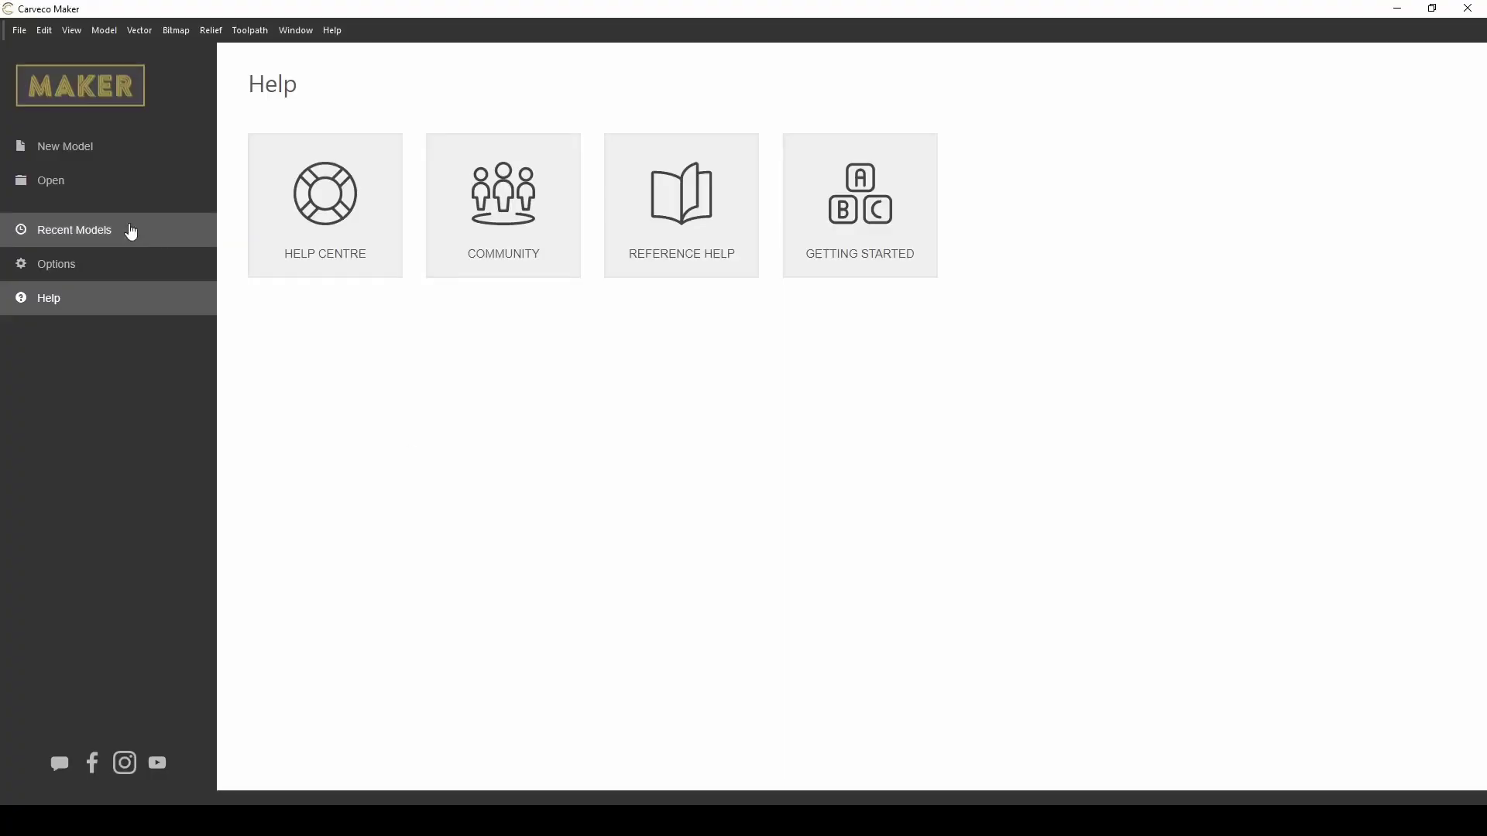
Start a new model at the default 30 x 30 inch width and height.
click(63, 146)
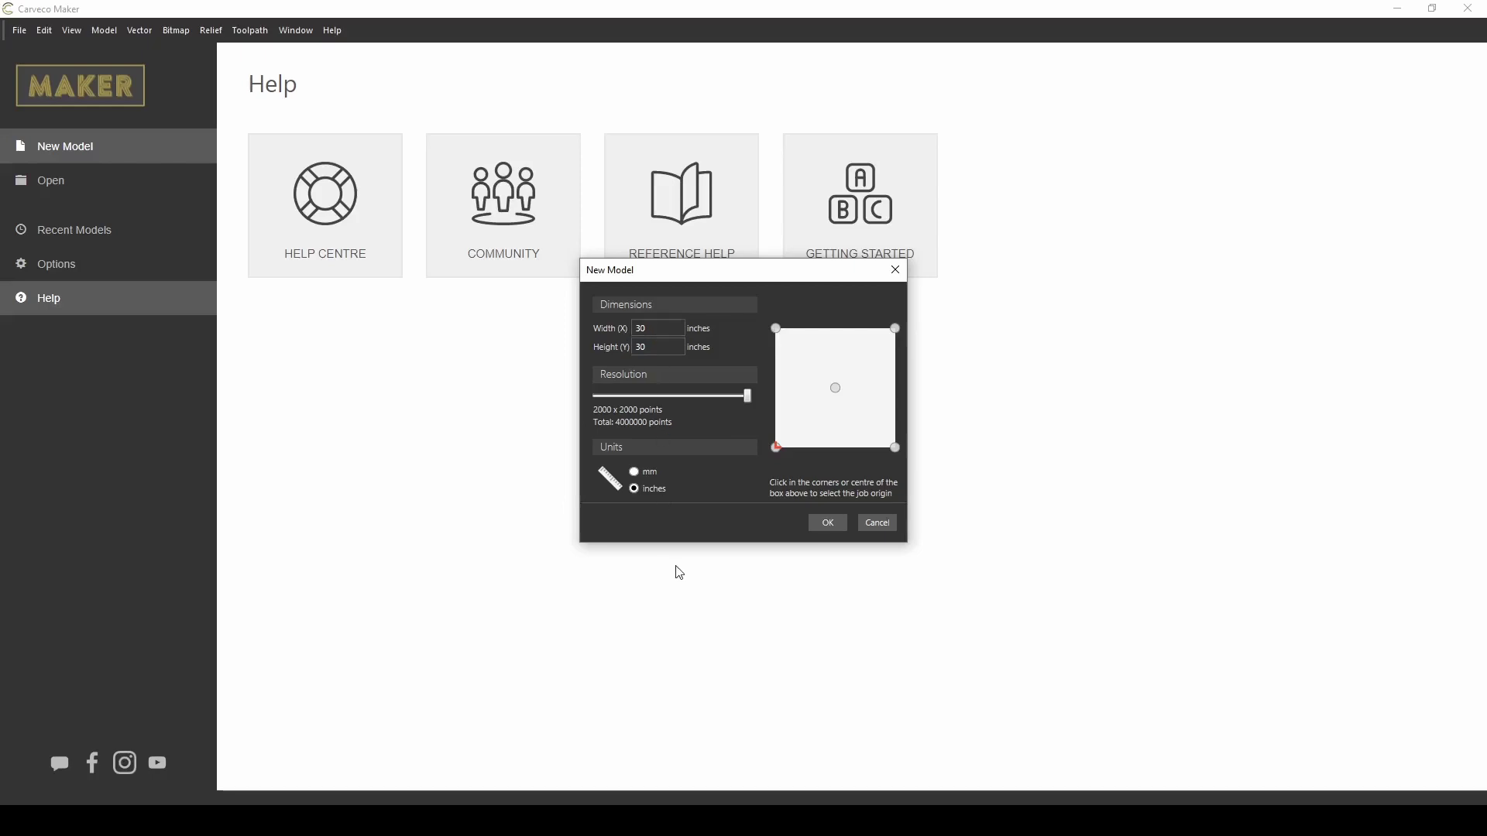
click(828, 523)
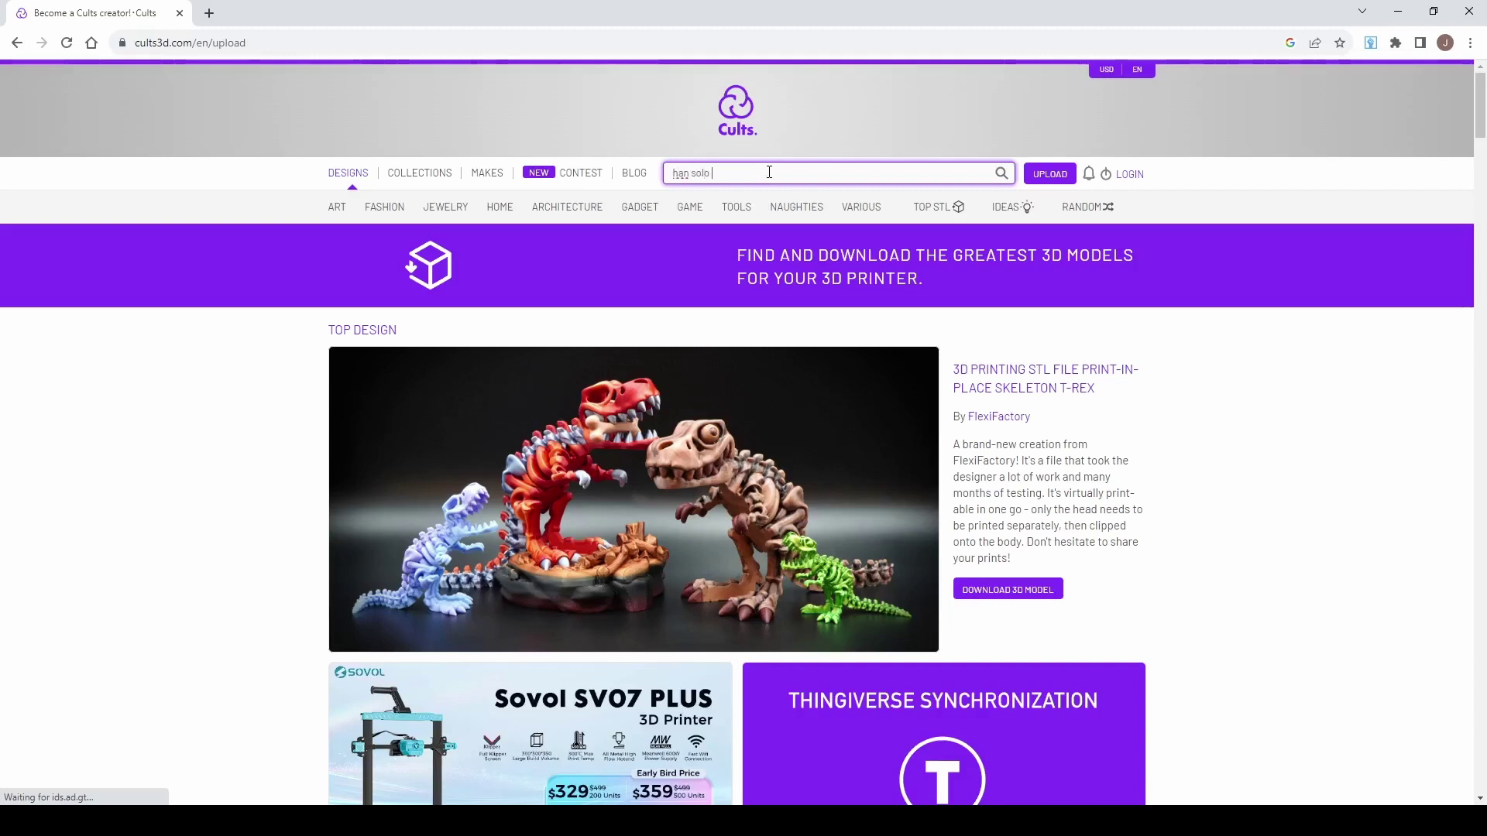
Run the Cults3D search for 'han solo bust' and scroll through the results.
key(Return)
scroll(743, 153, down, 2)
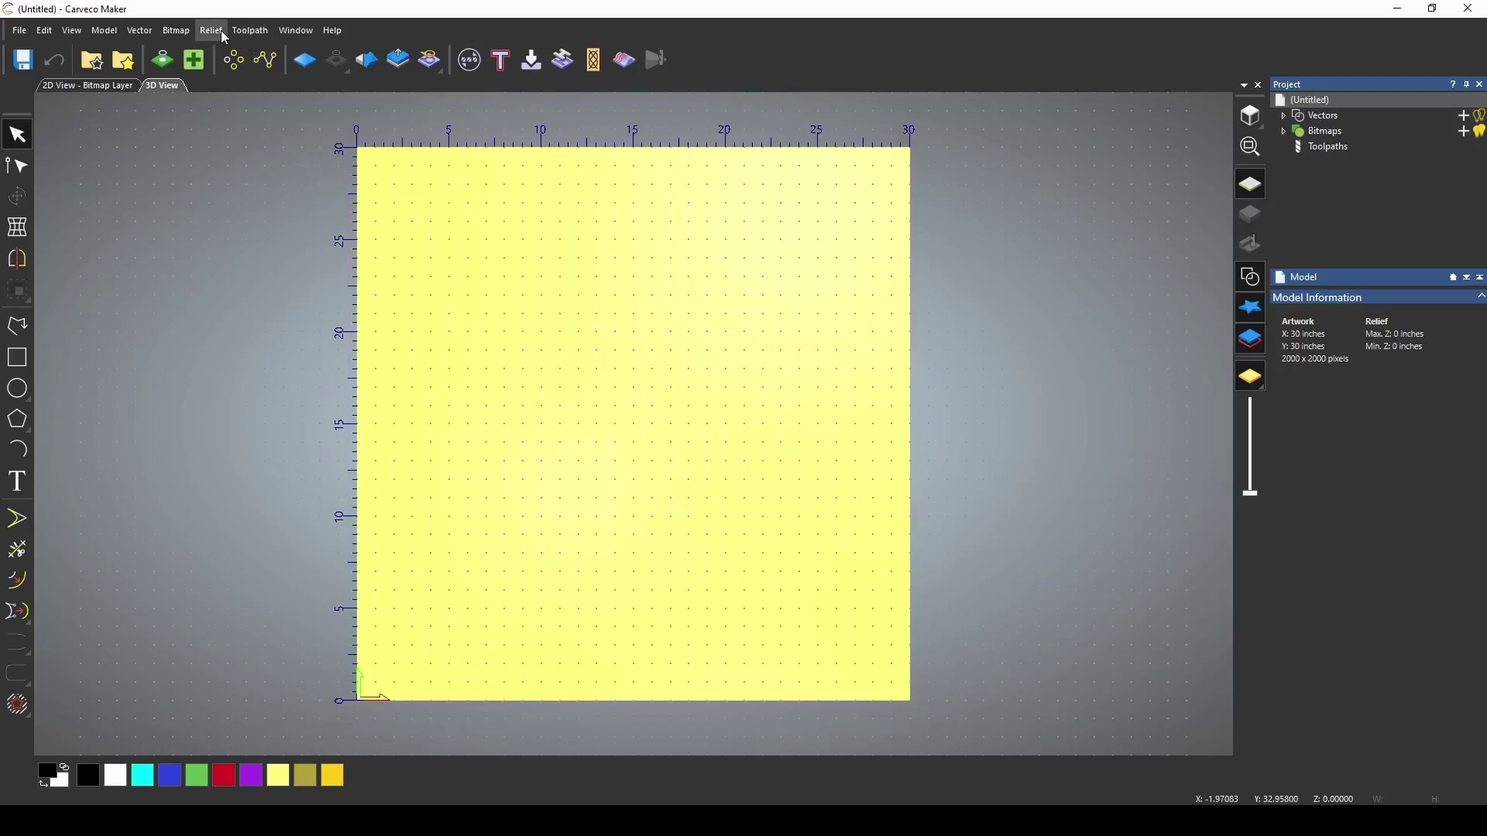
Import the Han Solo bust 3D model and orbit the view to face it front-on.
click(220, 32)
mouse_move(240, 55)
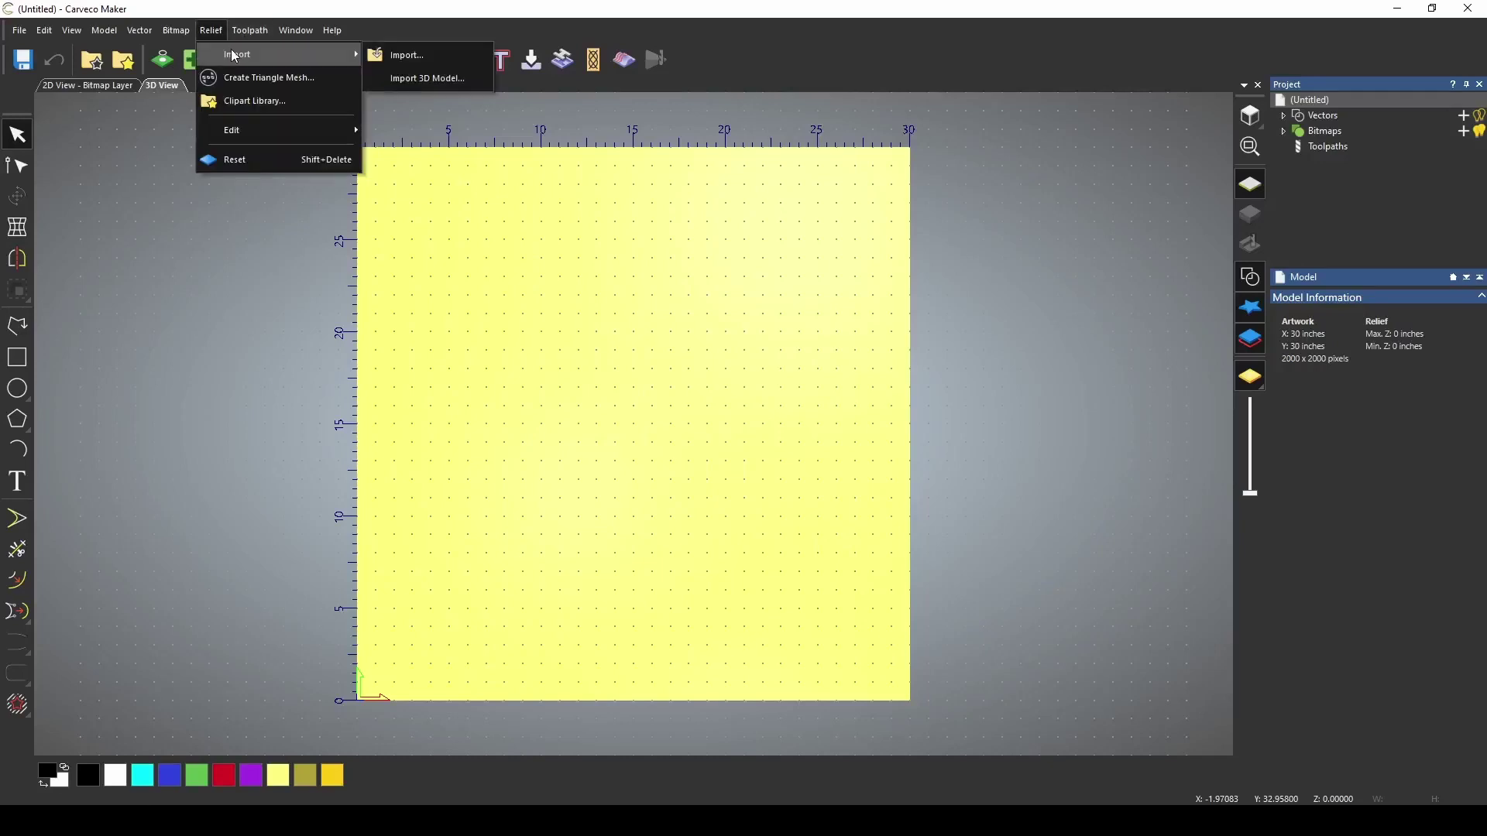
click(394, 80)
click(806, 546)
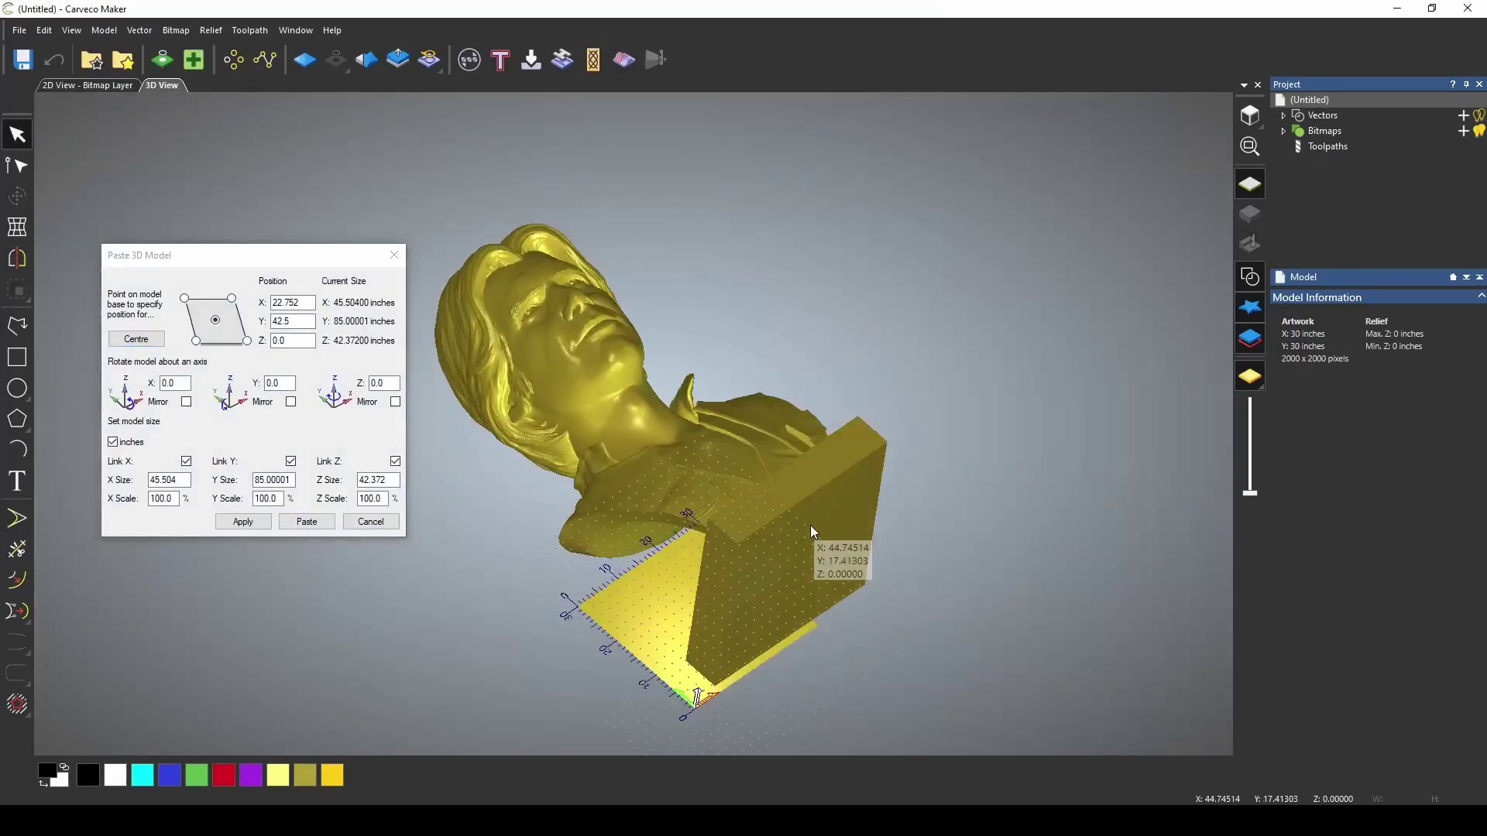
drag(810, 525, 577, 673)
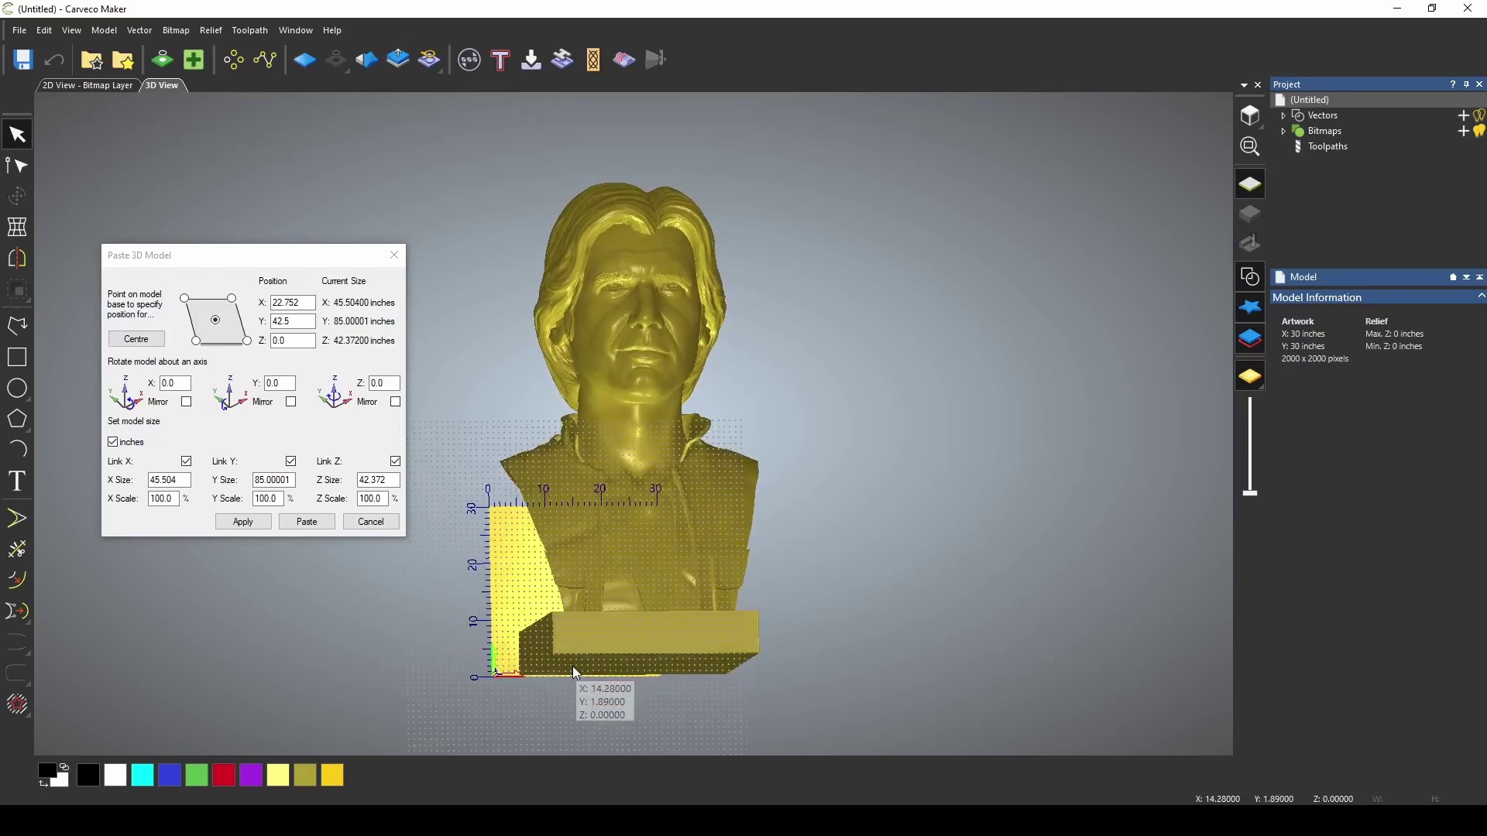
scroll(577, 672, down, 1)
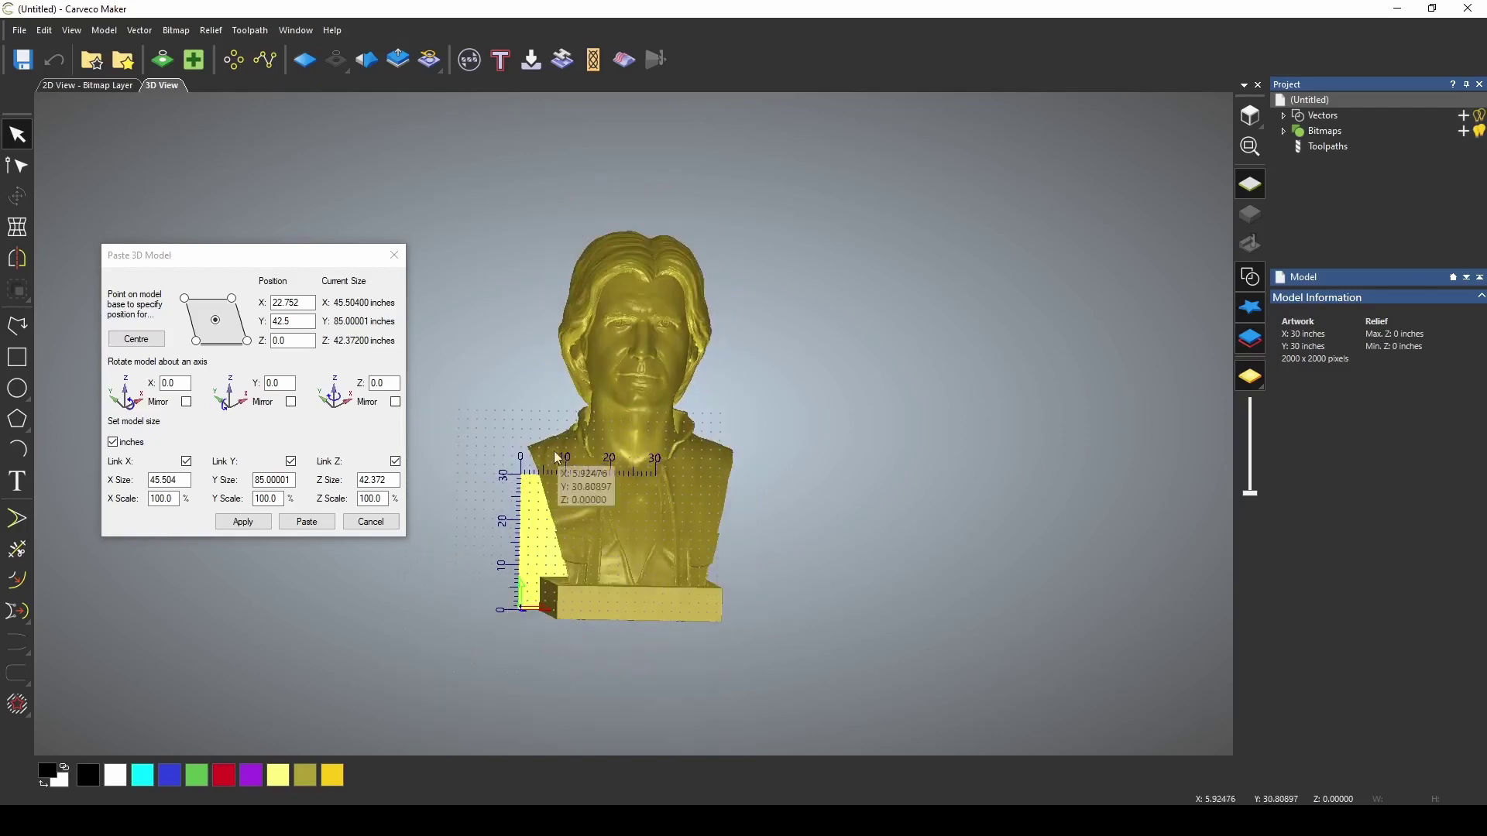
Resize the bust to a Y size of 30 inches and centre it on the plate.
click(291, 480)
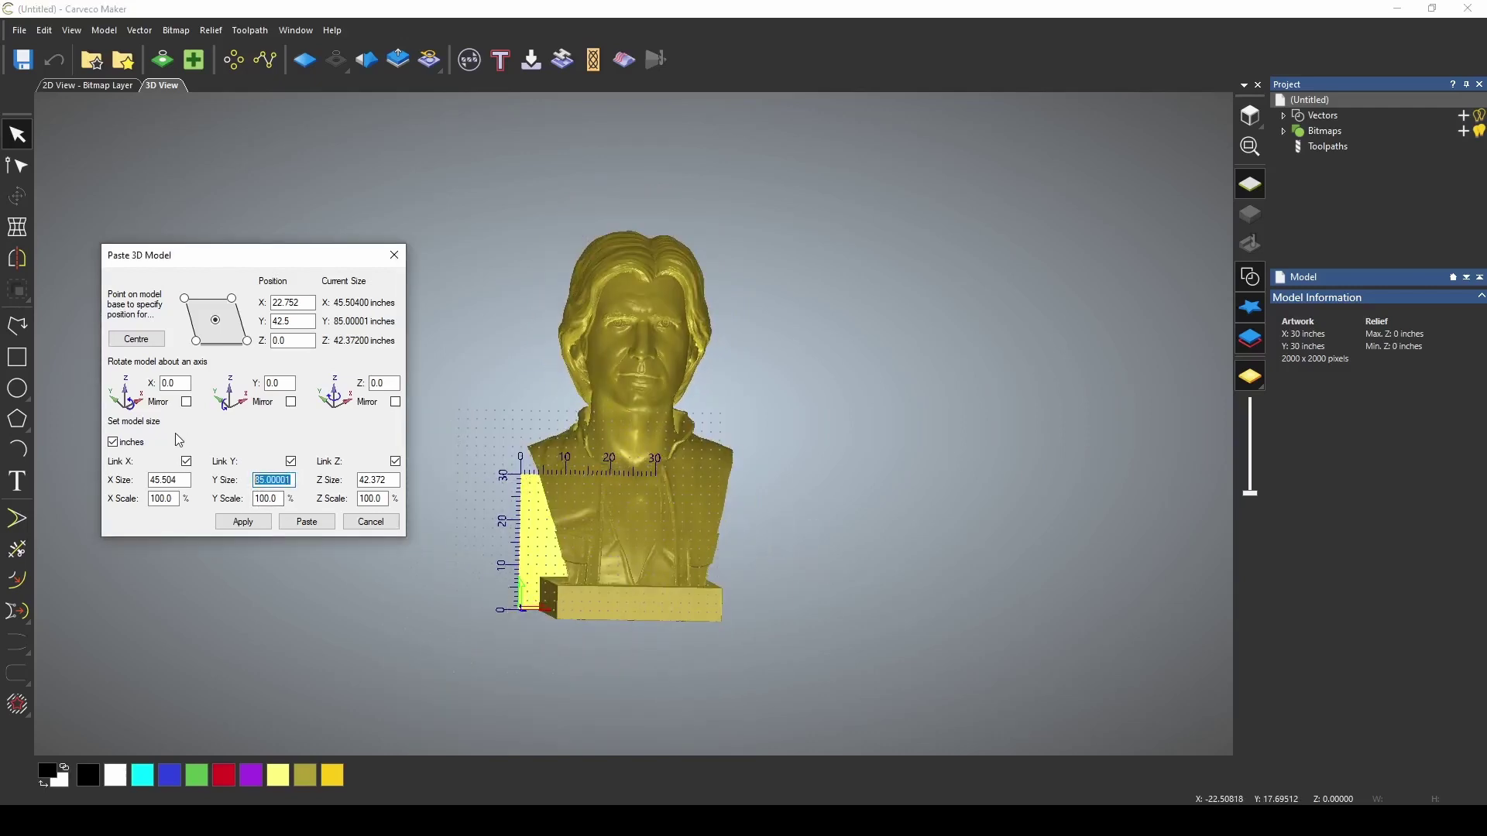
text(30)
key(Return)
click(136, 341)
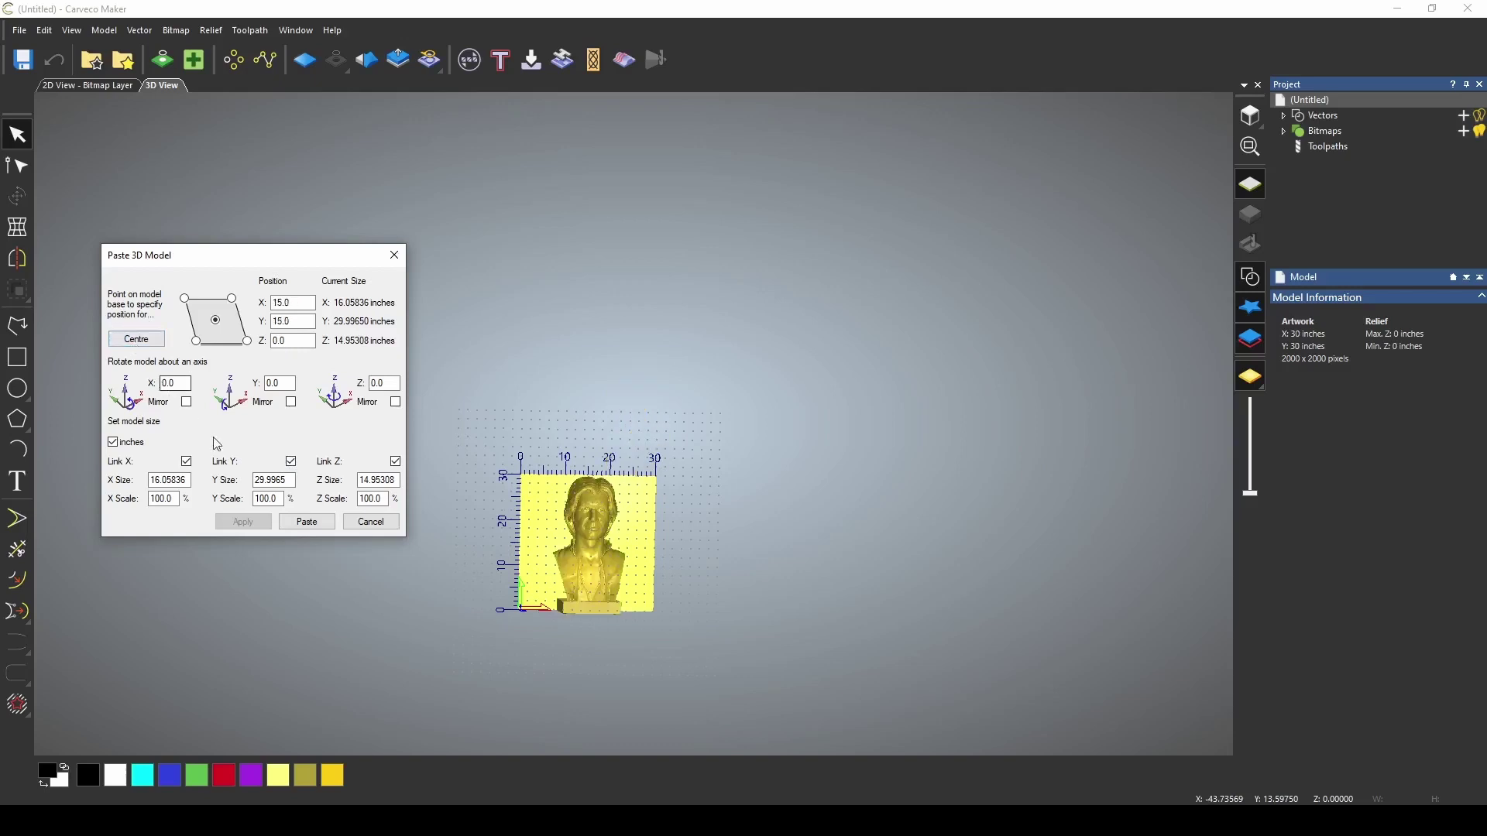
Enlarge the bust to a Y size of 35 inches and apply it.
scroll(598, 582, up, 4)
drag(598, 582, 712, 556)
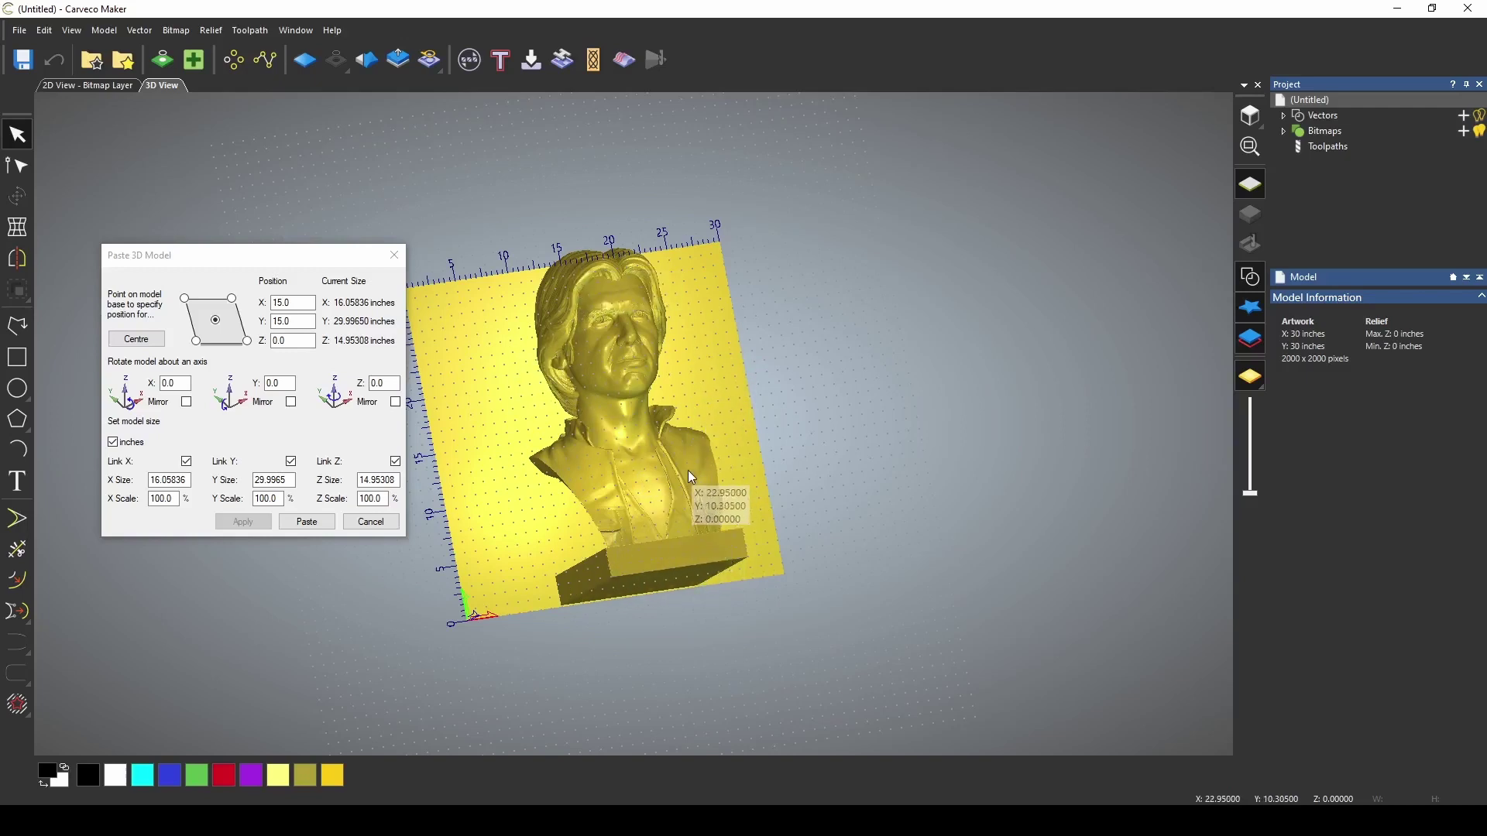
drag(688, 471, 600, 388)
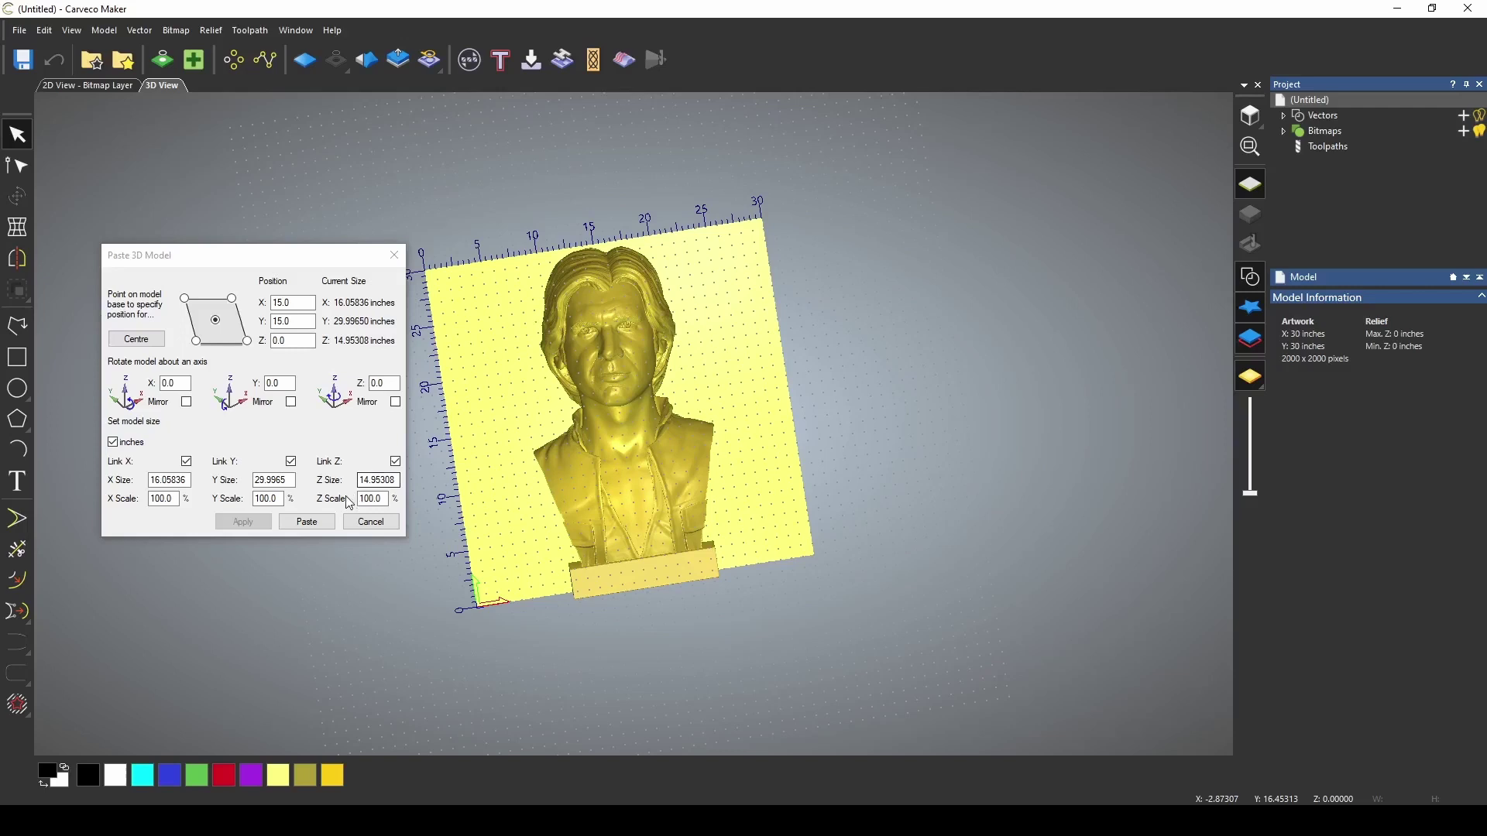
double_click(292, 480)
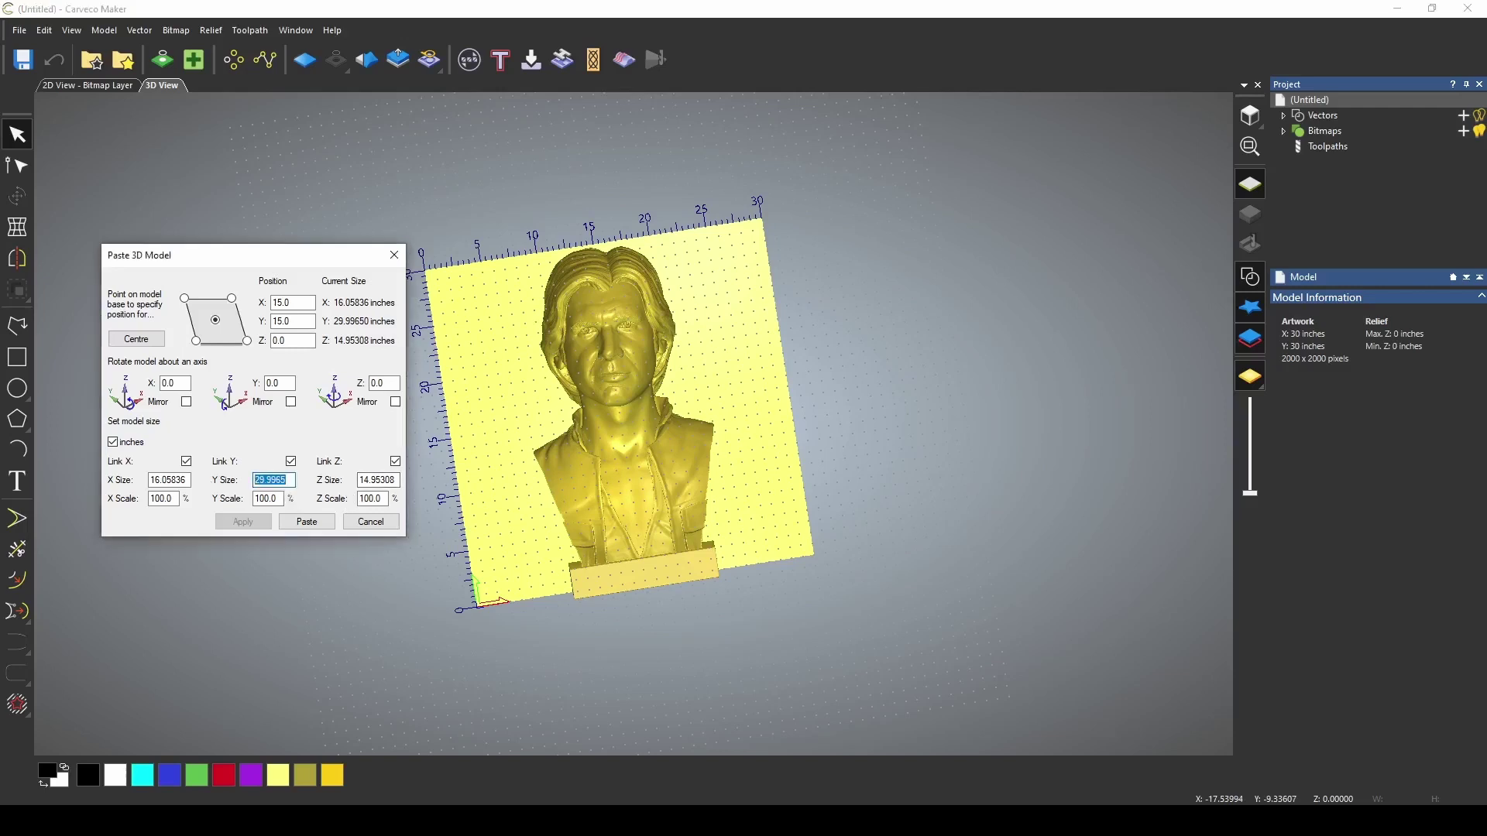
text(35)
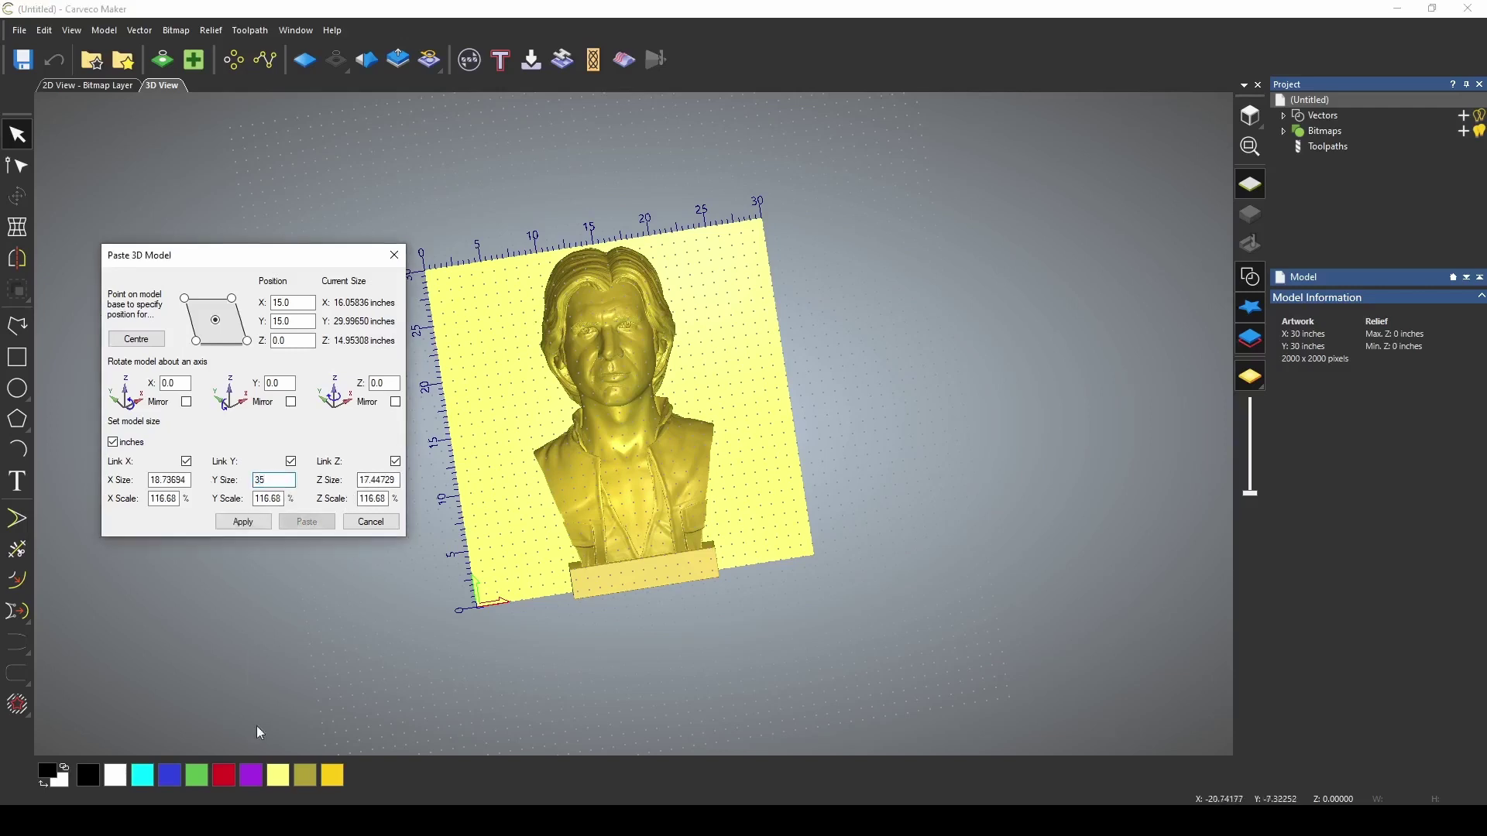
click(242, 524)
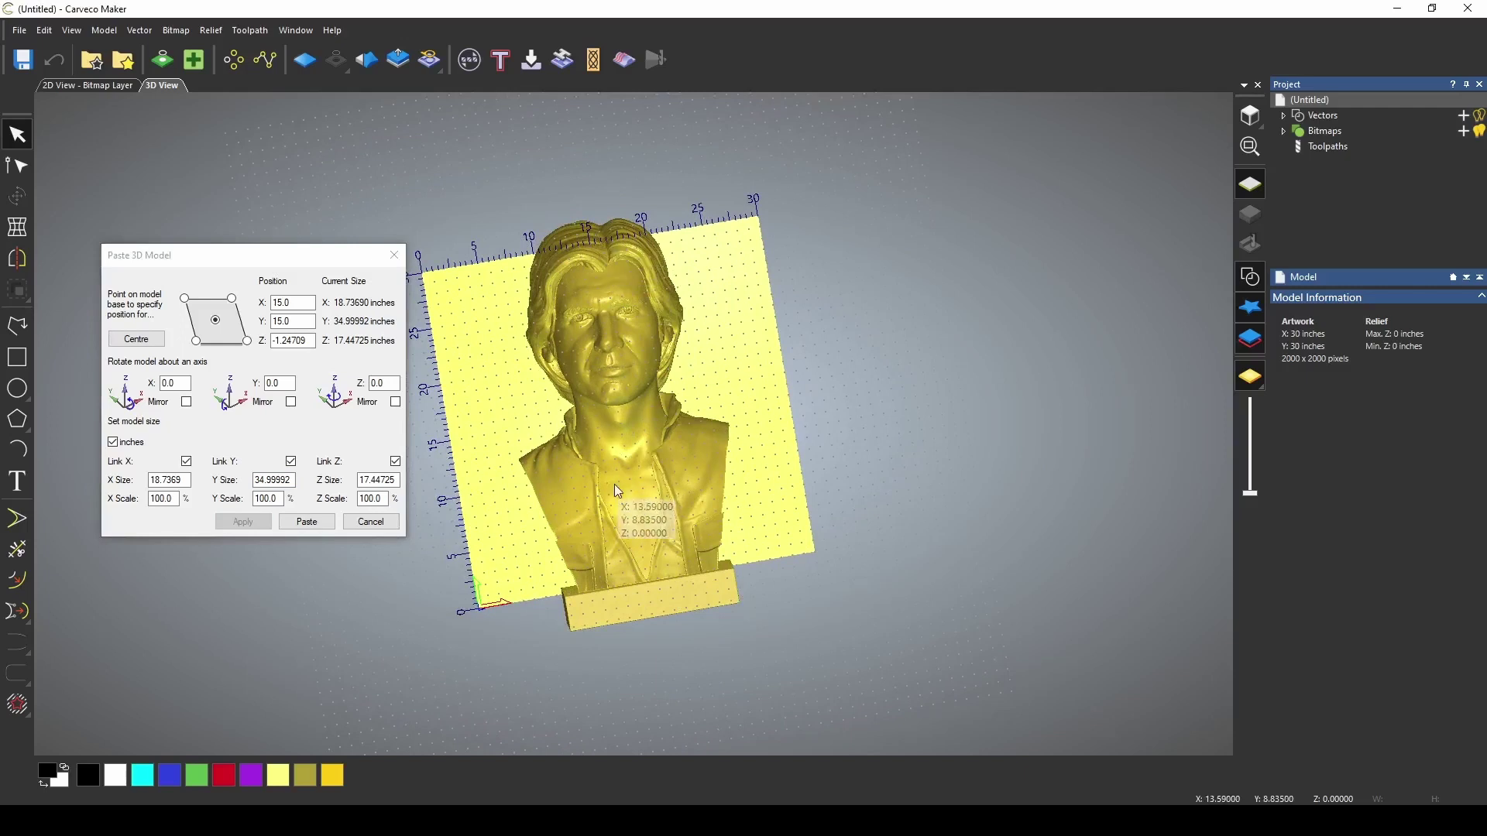
Enter a Y position of 10 for the bust, then reselect the field to correct it.
click(269, 324)
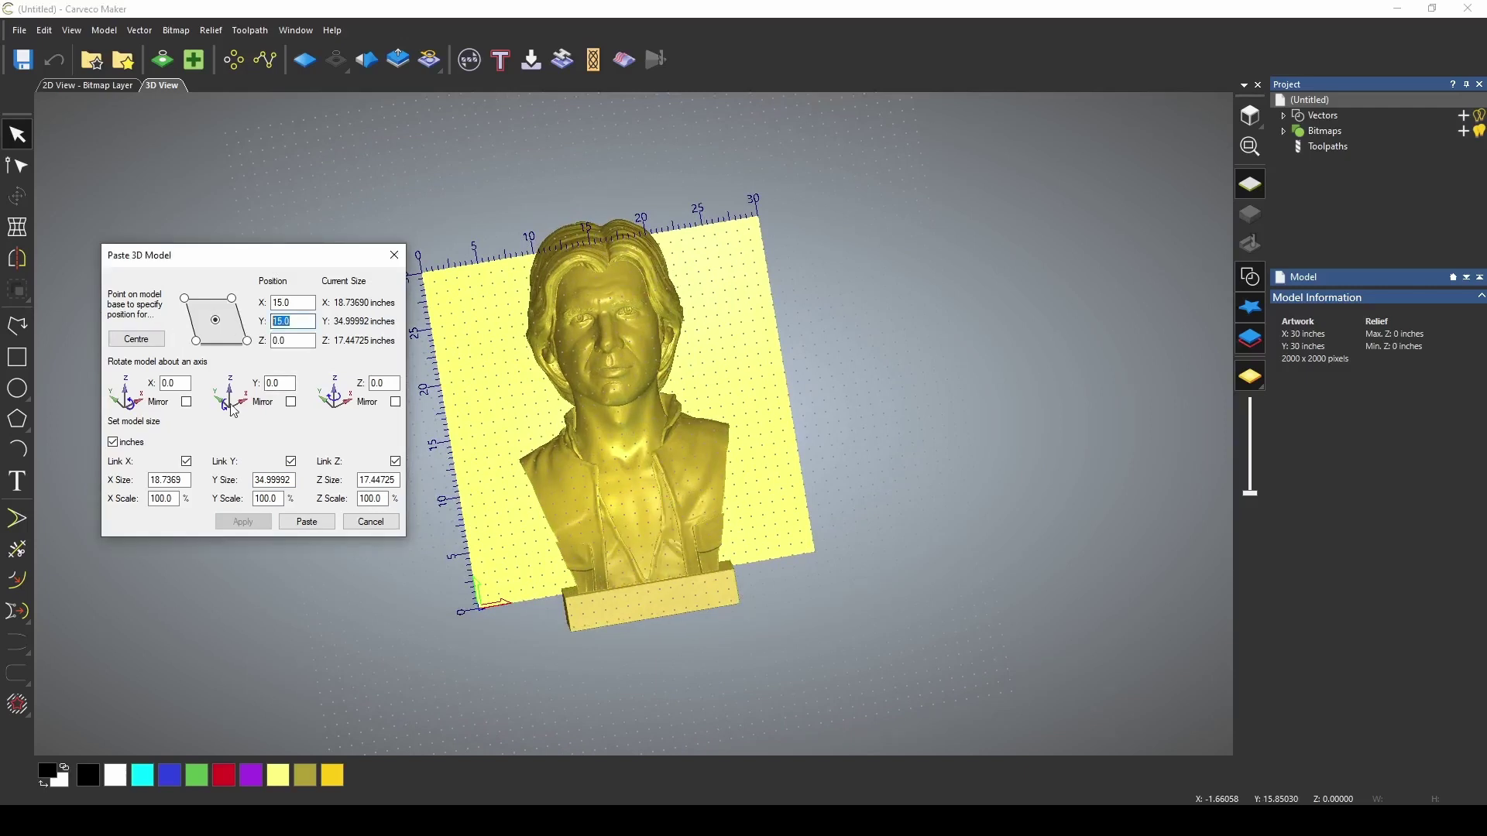
text(10)
key(Return)
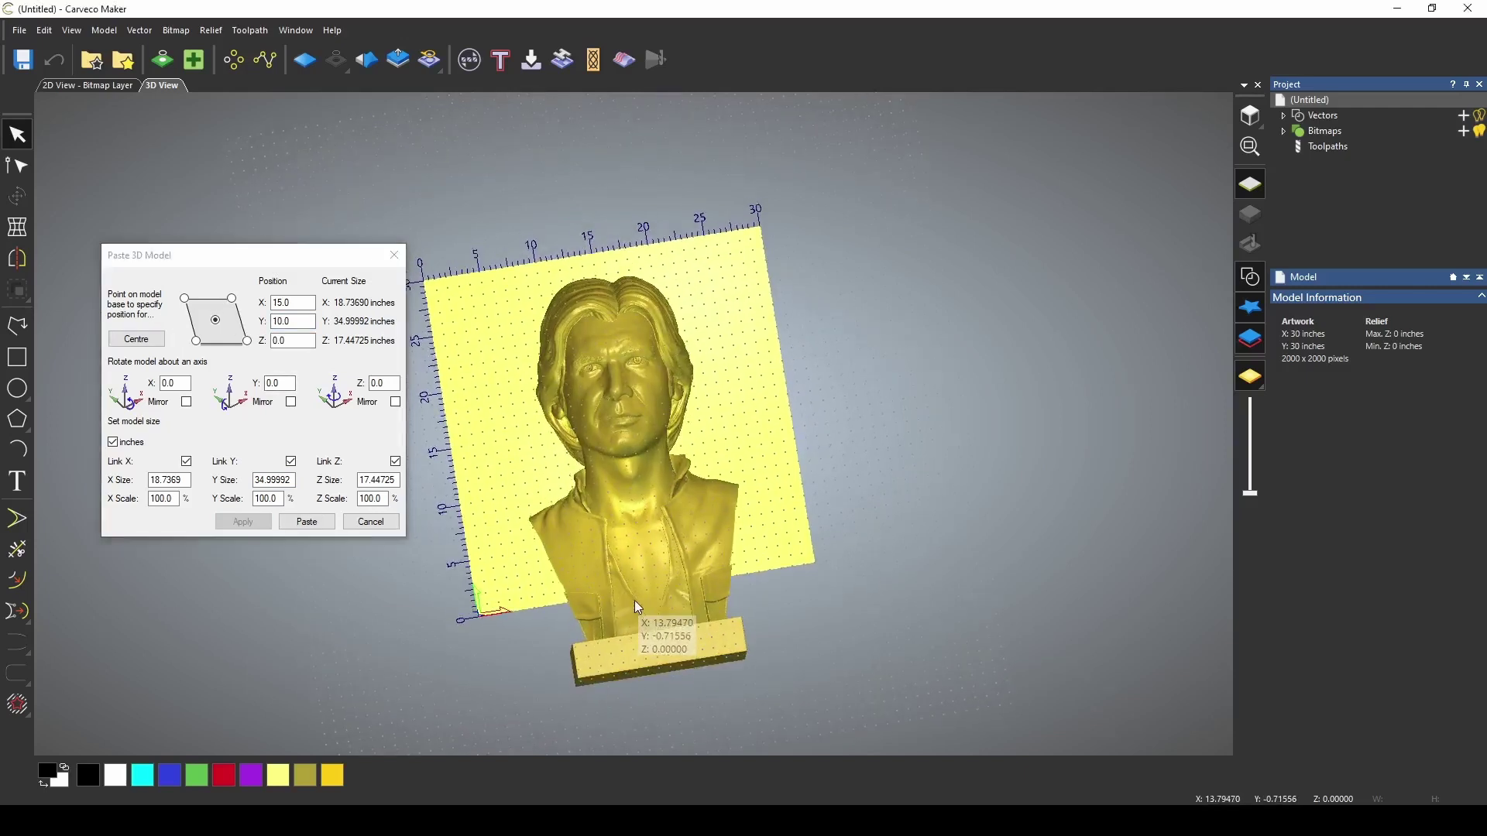
click(288, 322)
Correct the bust's Y position to 12 and orbit around it to check placement.
text(12)
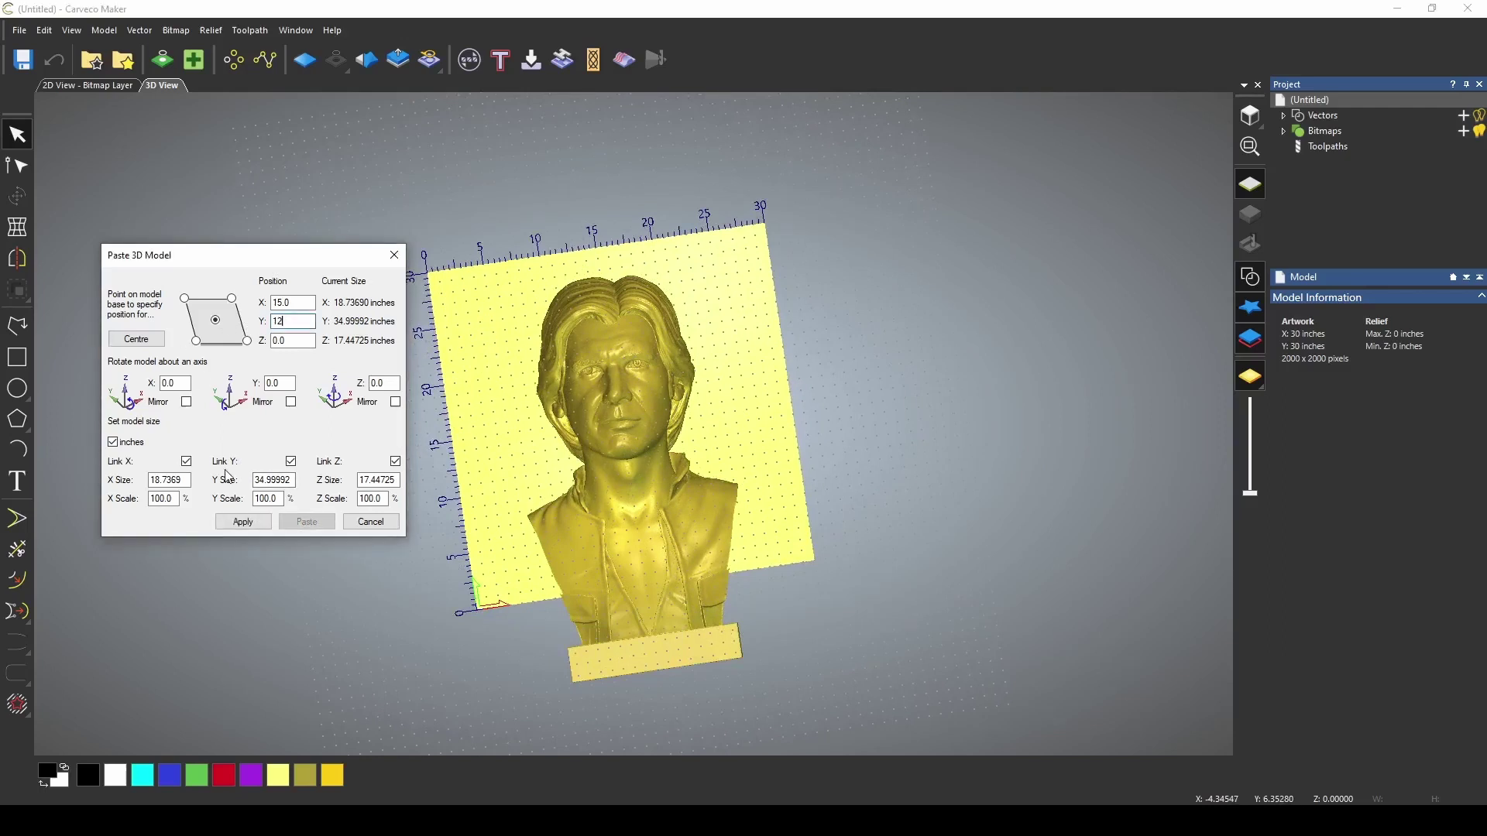
key(Return)
drag(489, 379, 771, 252)
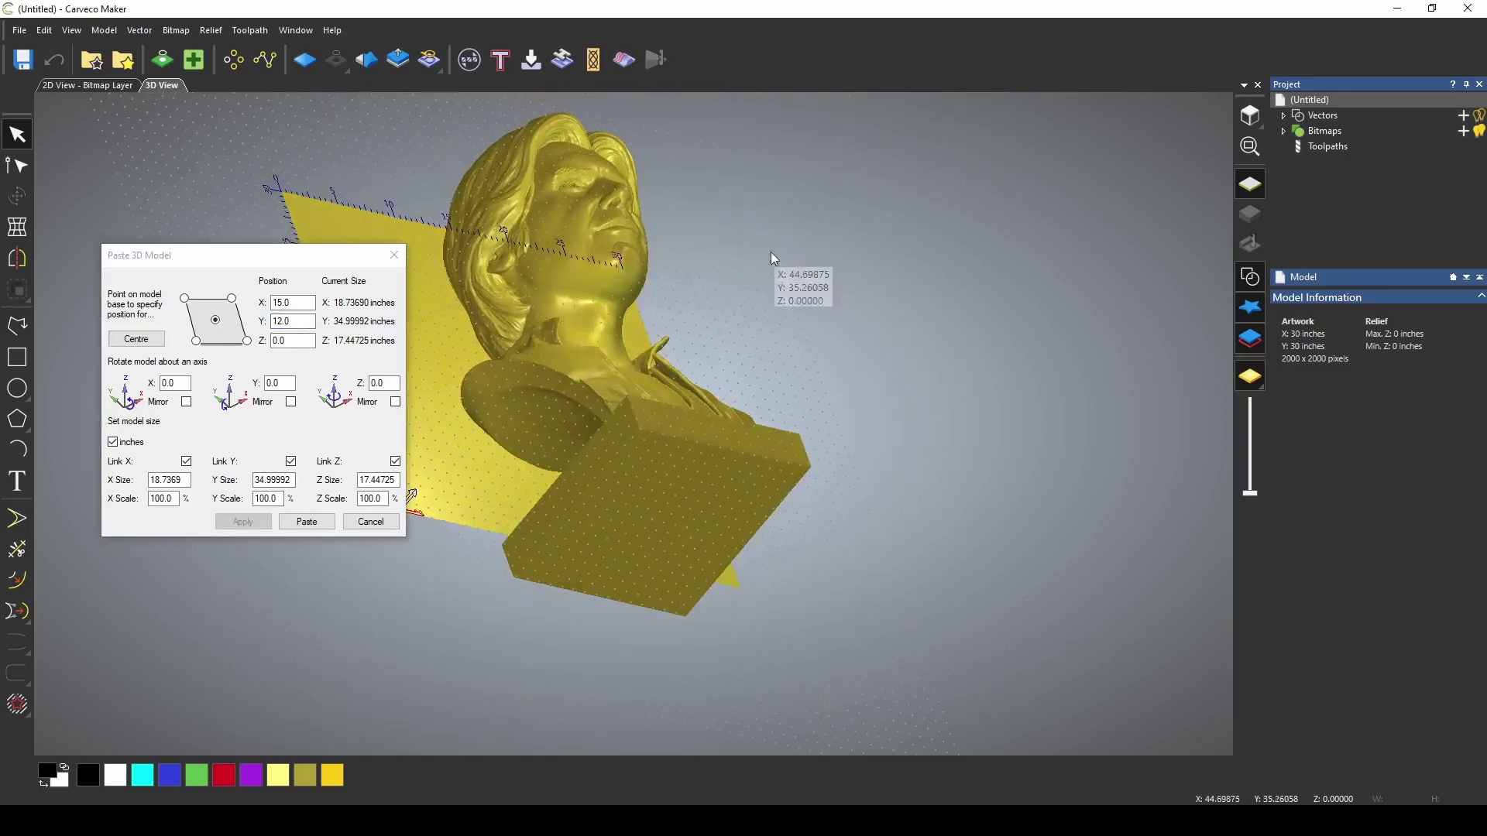
drag(540, 527, 689, 462)
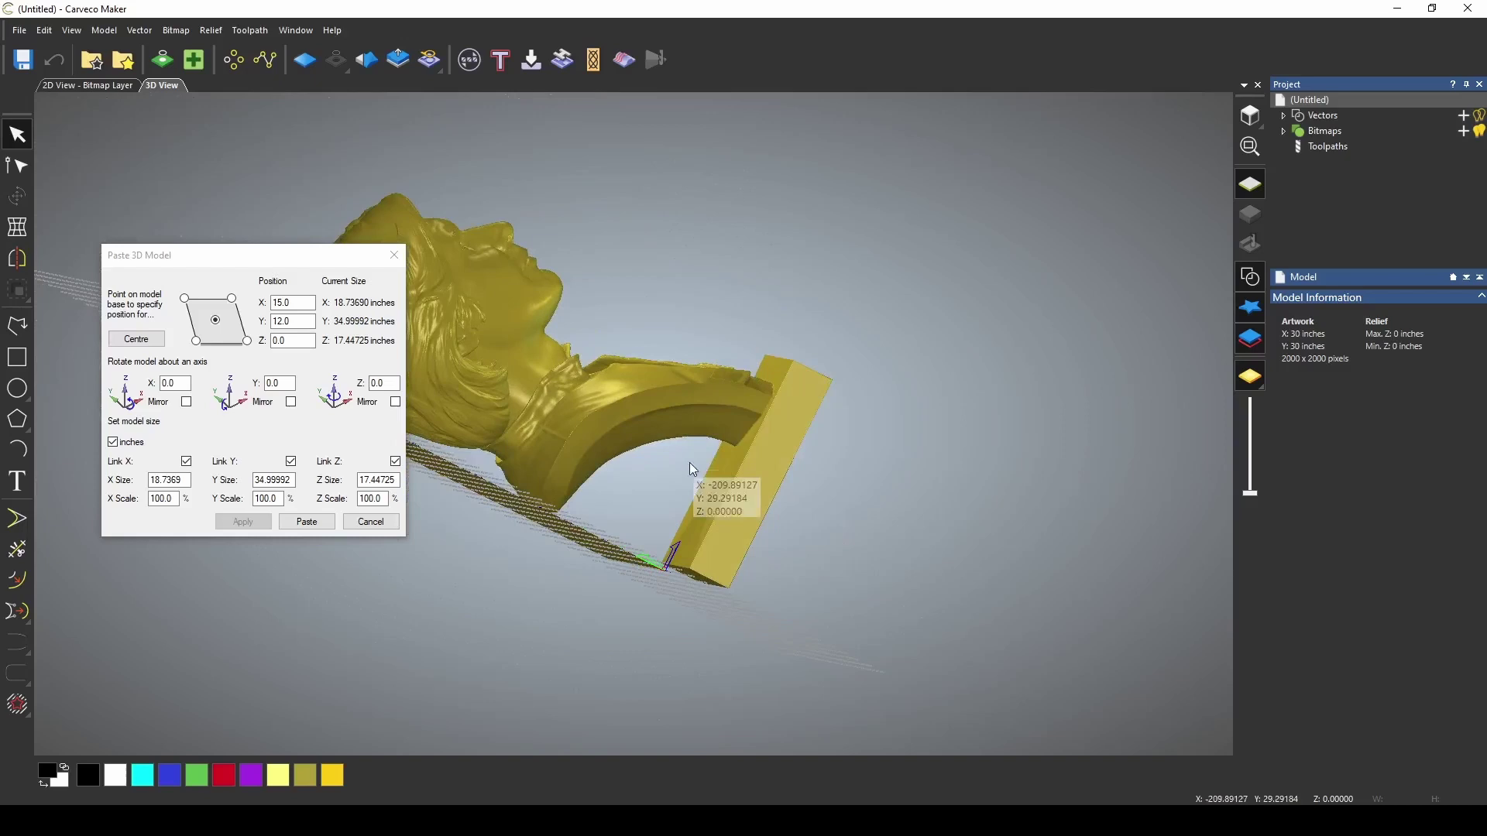
drag(519, 370, 704, 425)
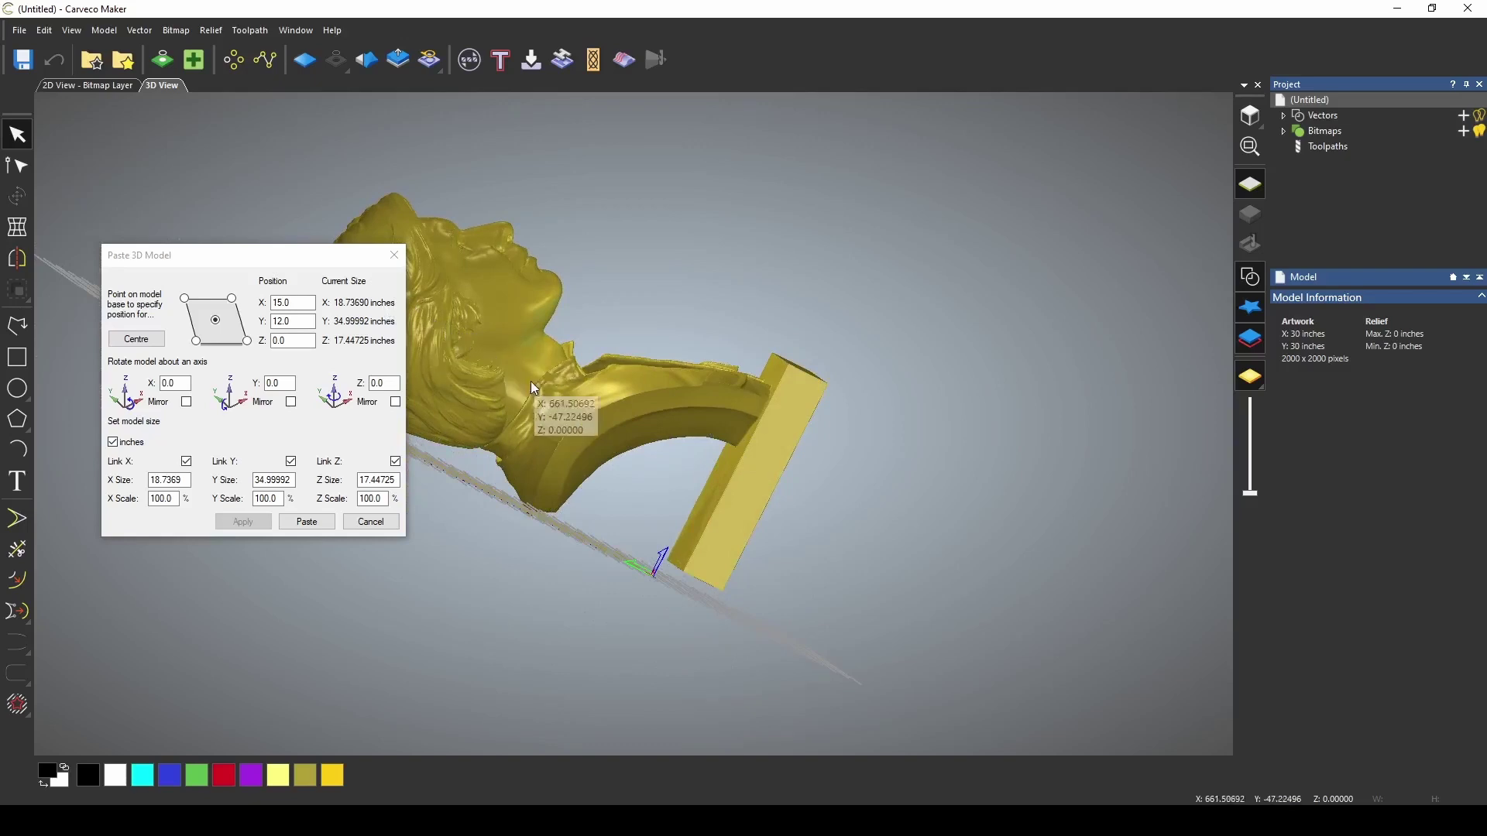
drag(751, 509, 368, 552)
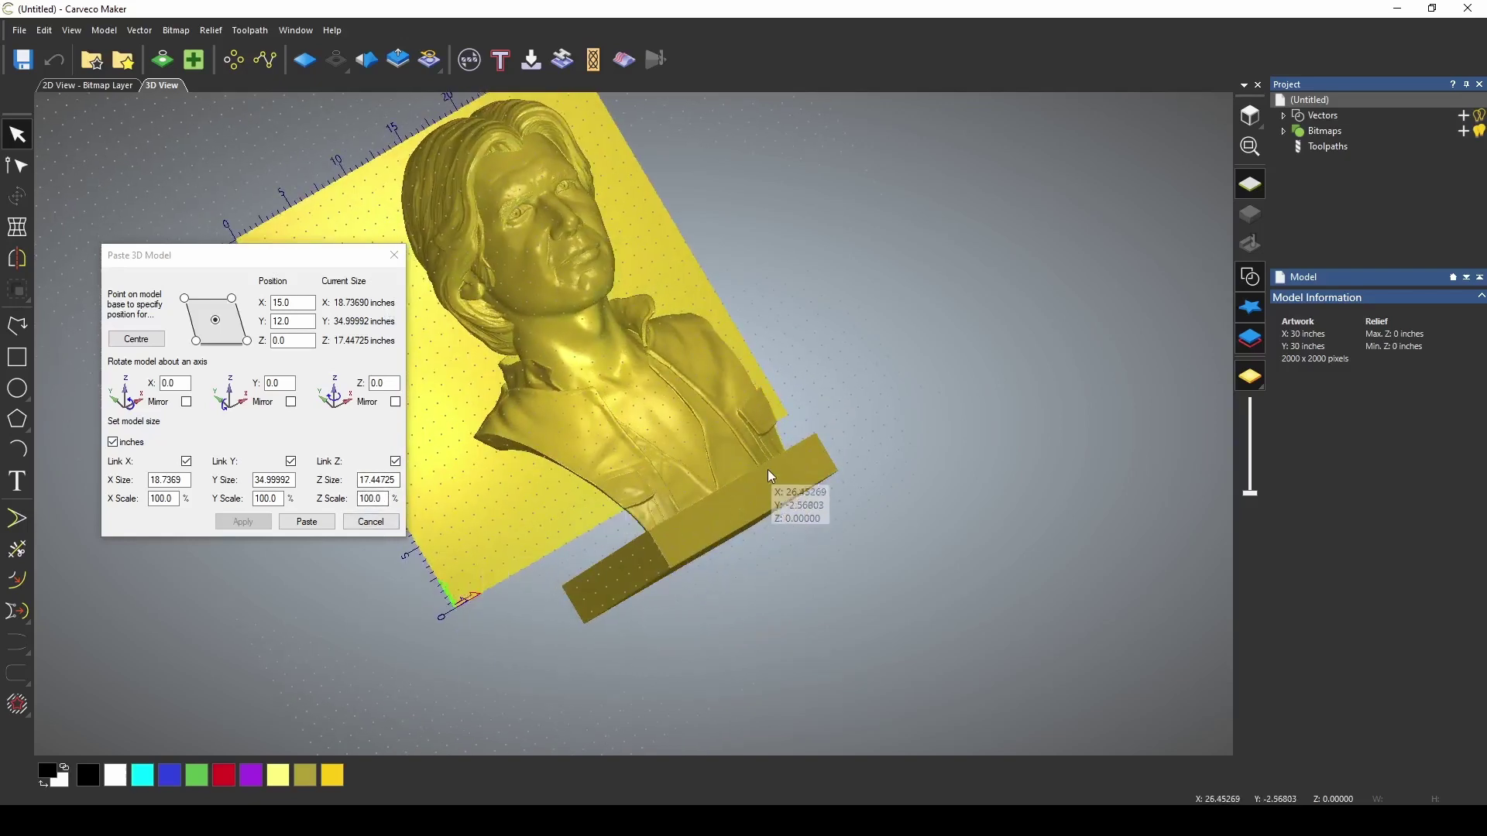
drag(768, 469, 611, 521)
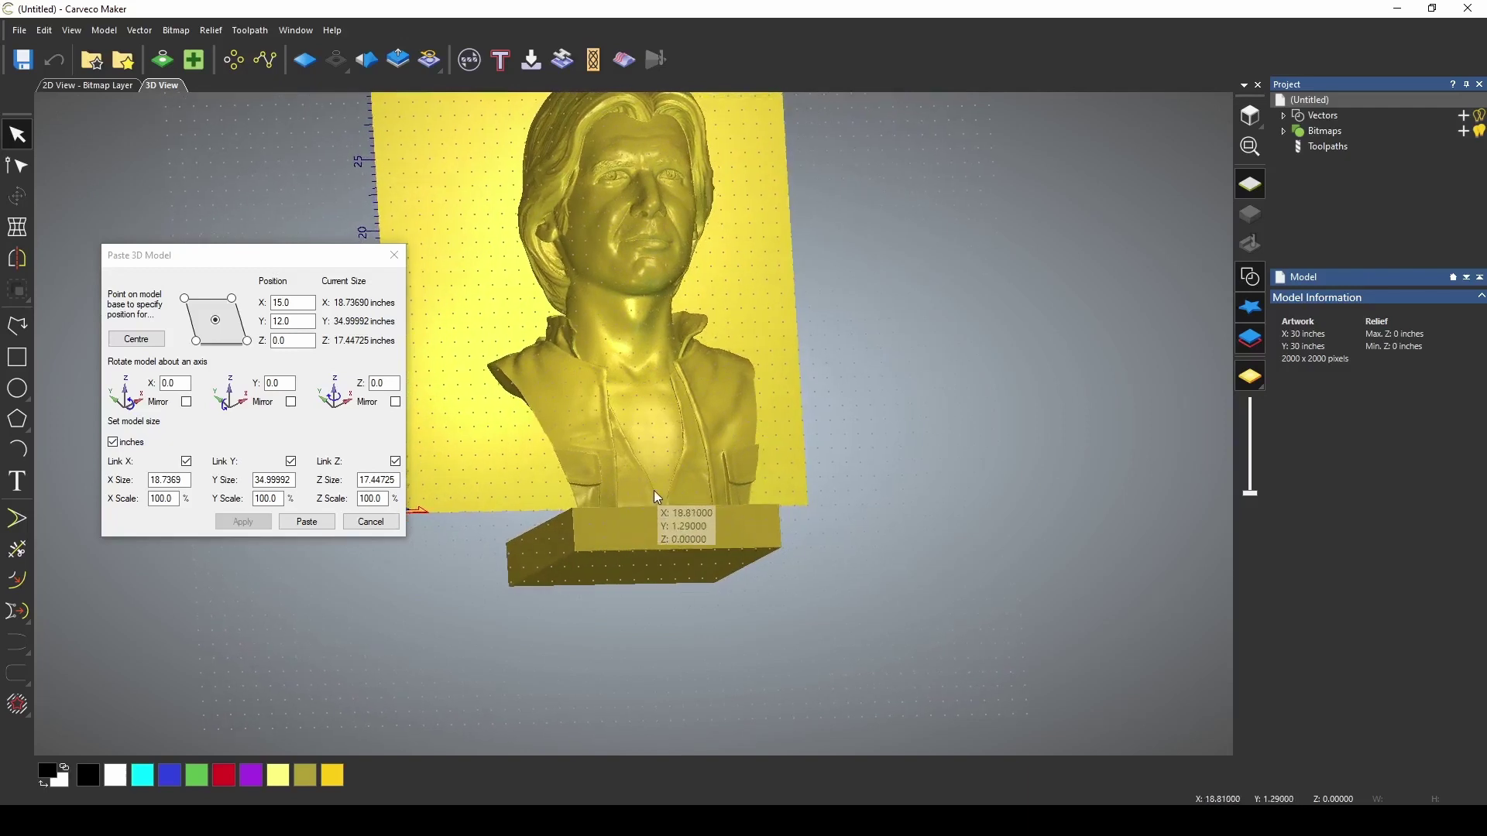
Try lowering the bust with a Z position of -8.0 and inspect the result.
click(296, 342)
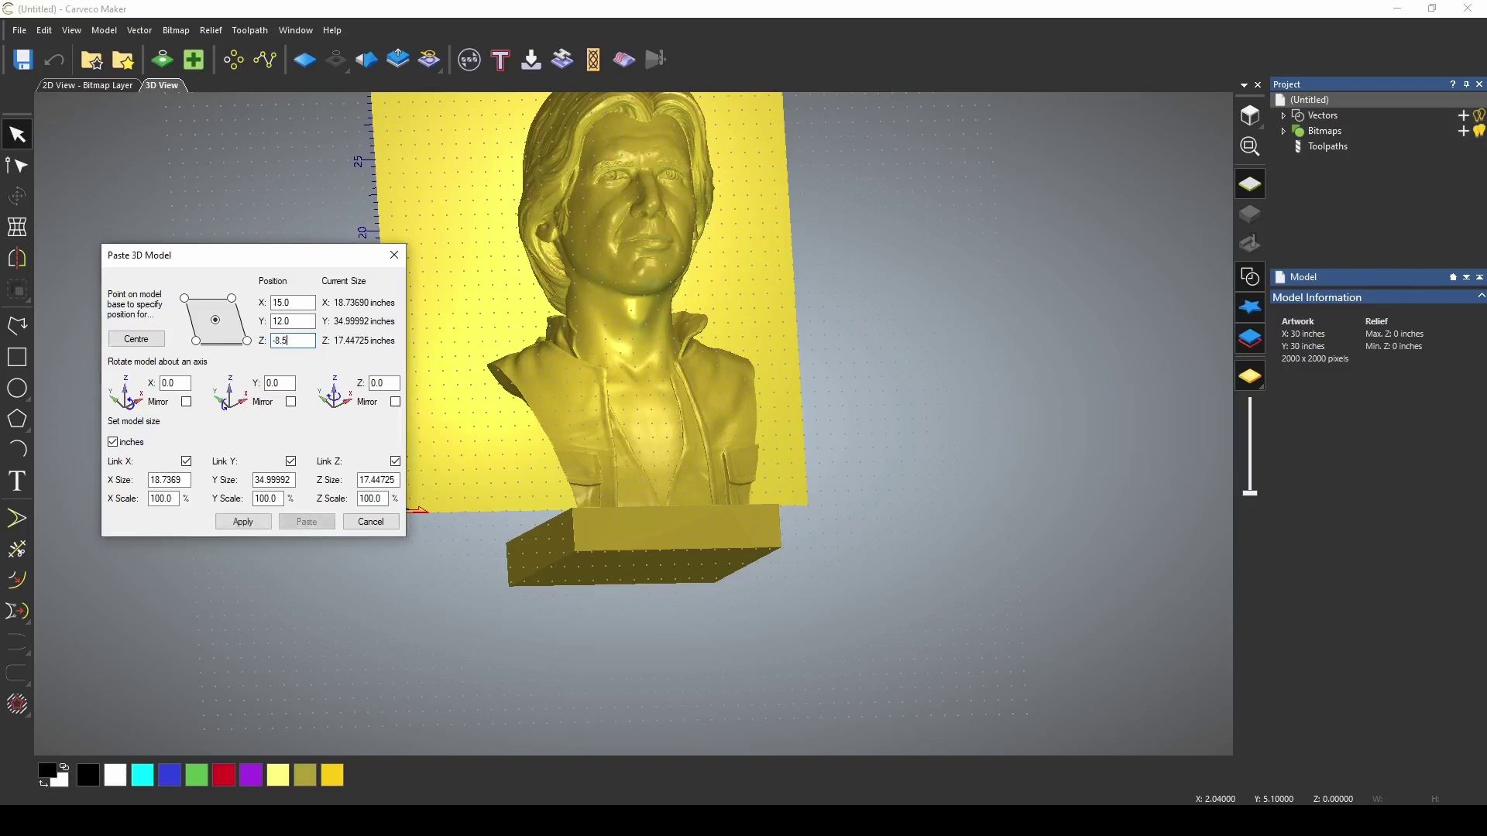
click(244, 521)
drag(434, 511, 371, 422)
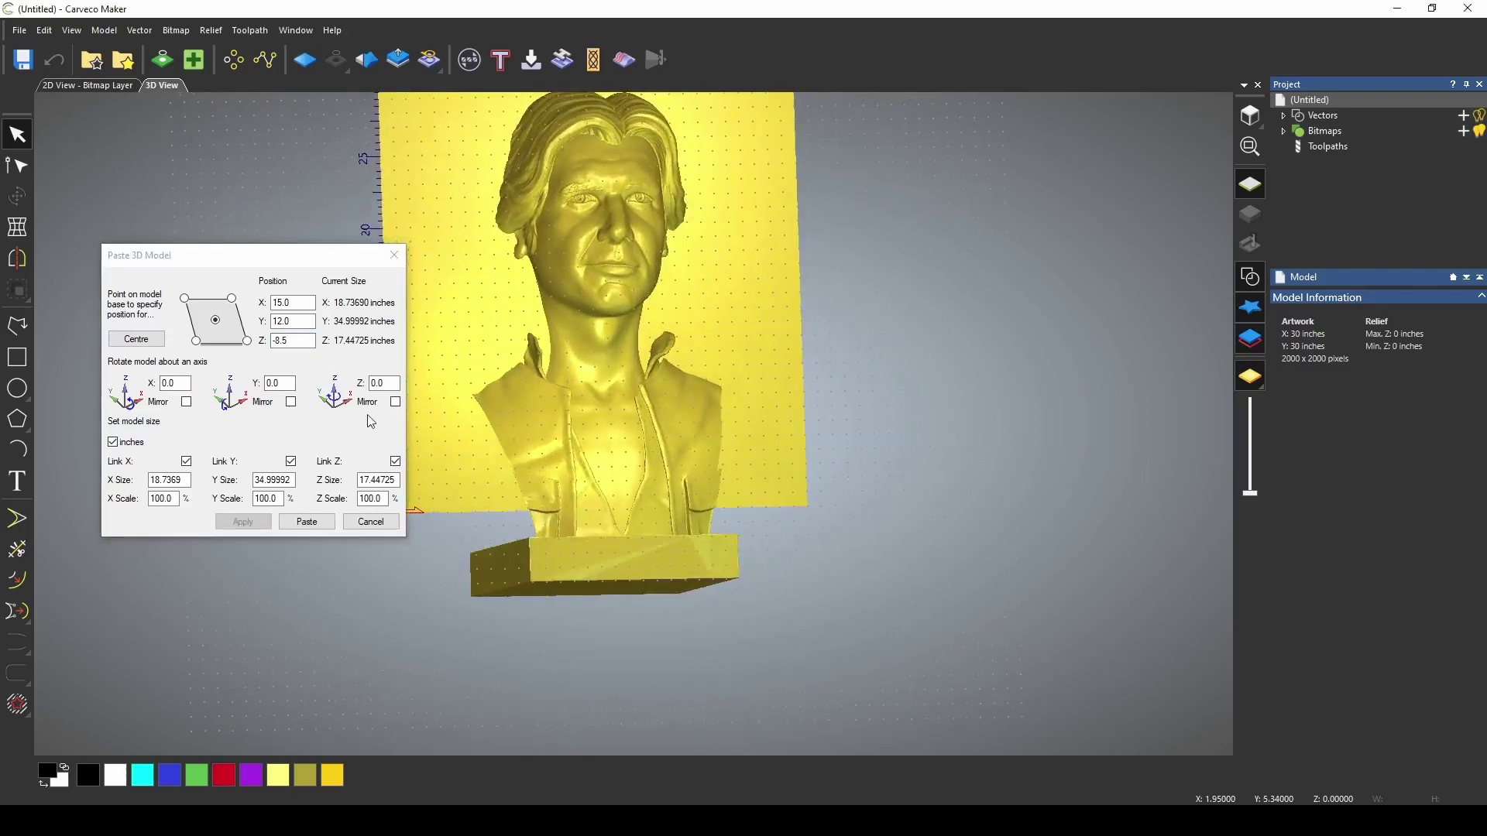
click(304, 341)
text(0)
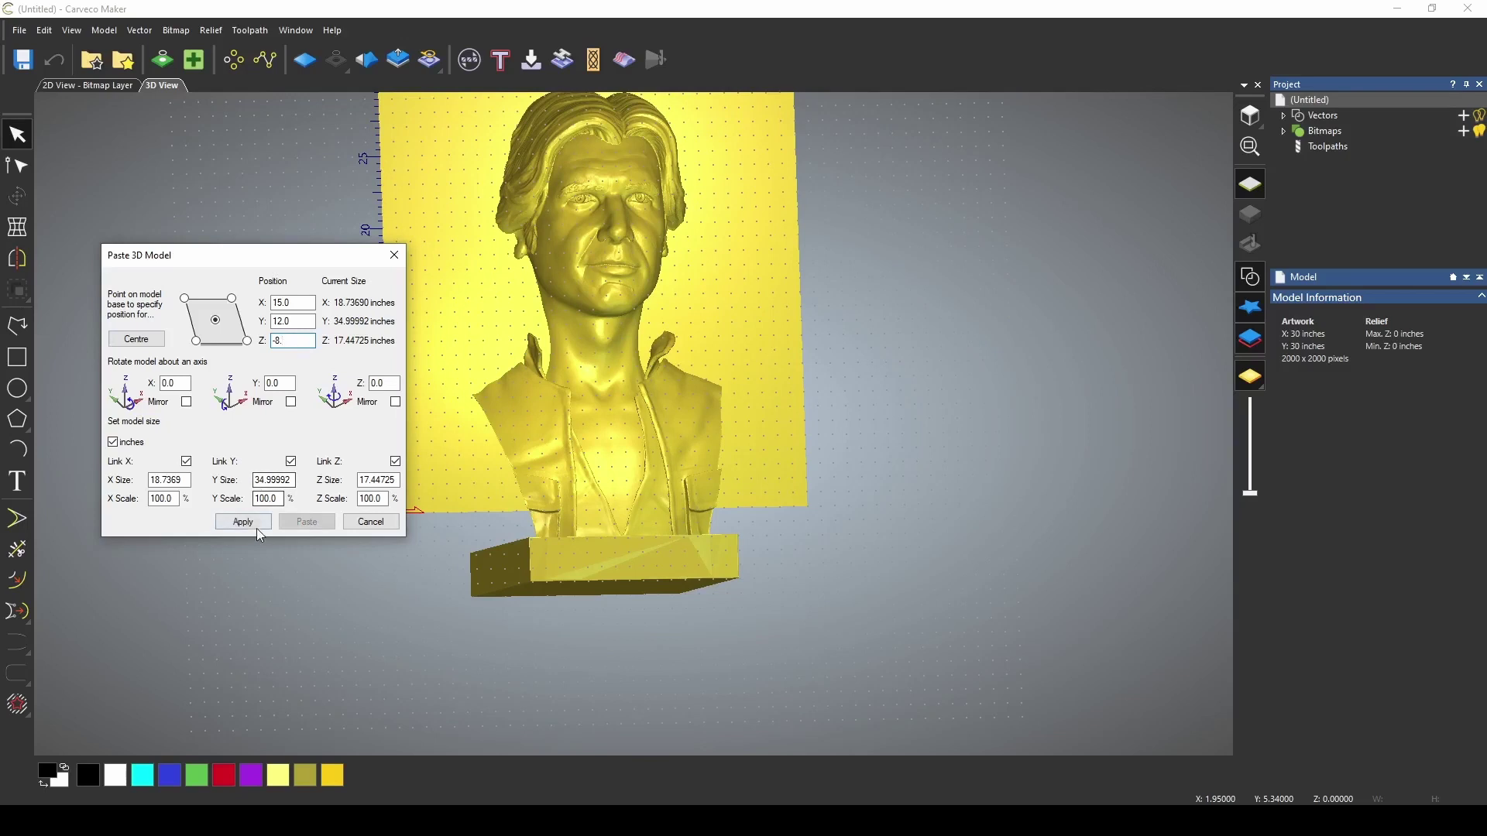
click(252, 523)
drag(434, 503, 452, 436)
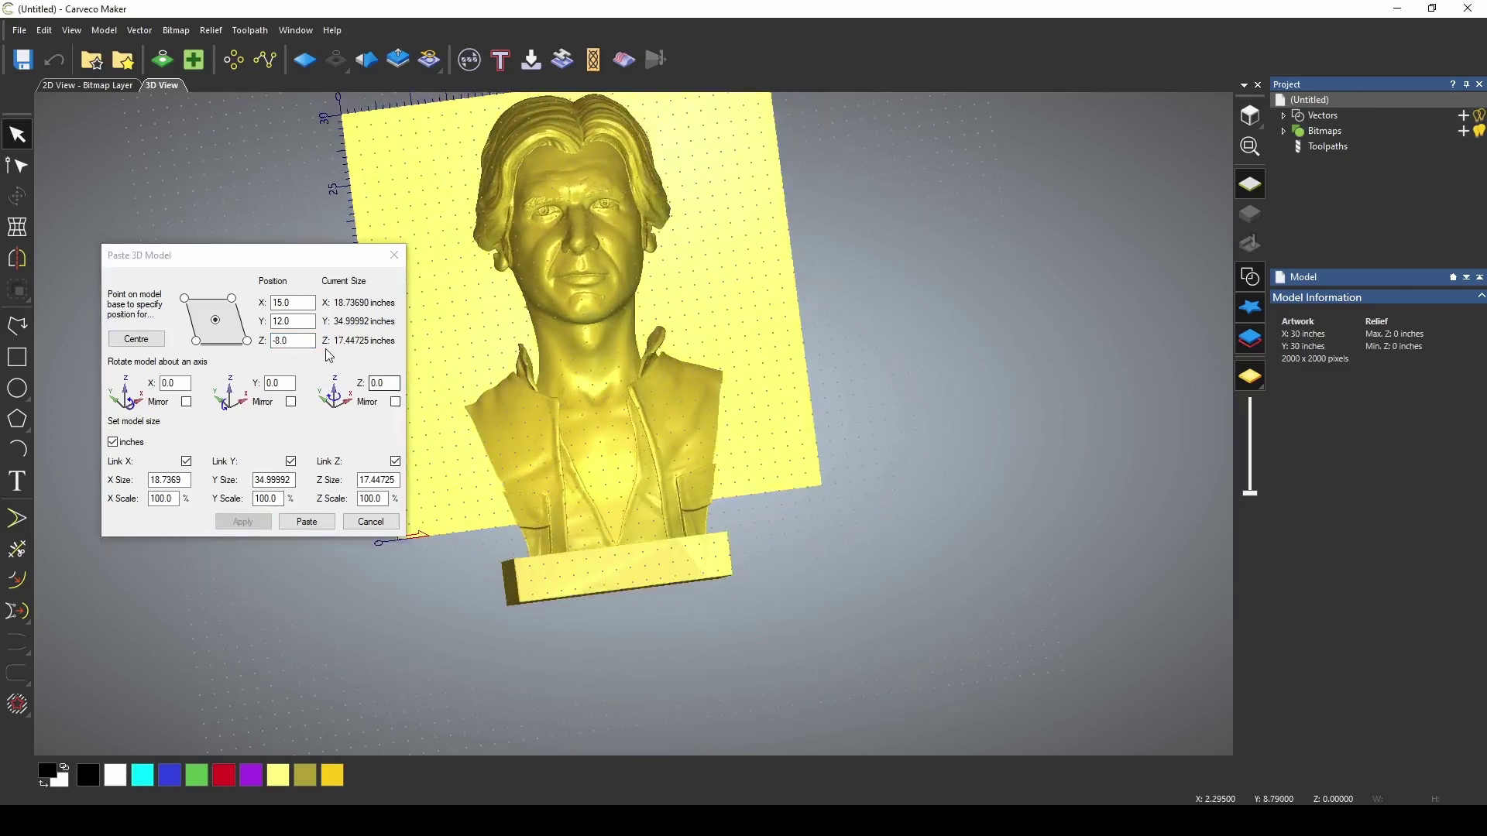
Set the bust's Z position to -7.0 and paste it into the relief.
drag(307, 343, 250, 343)
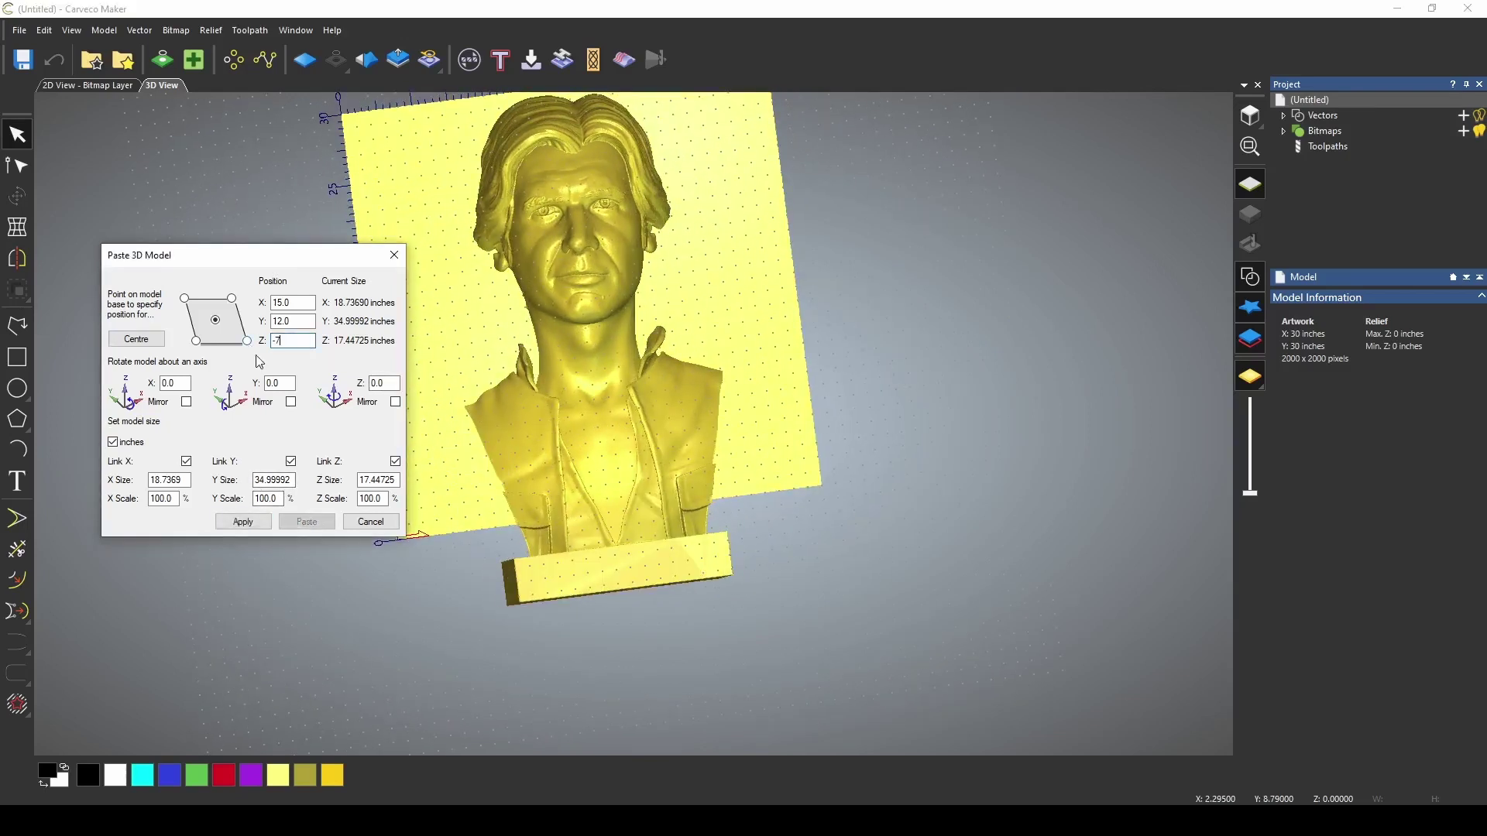
text(-7)
key(Return)
drag(709, 406, 540, 472)
click(317, 529)
drag(418, 542, 368, 547)
Cancel the Paste 3D Model dialog and orbit and zoom to inspect the bust relief.
click(372, 523)
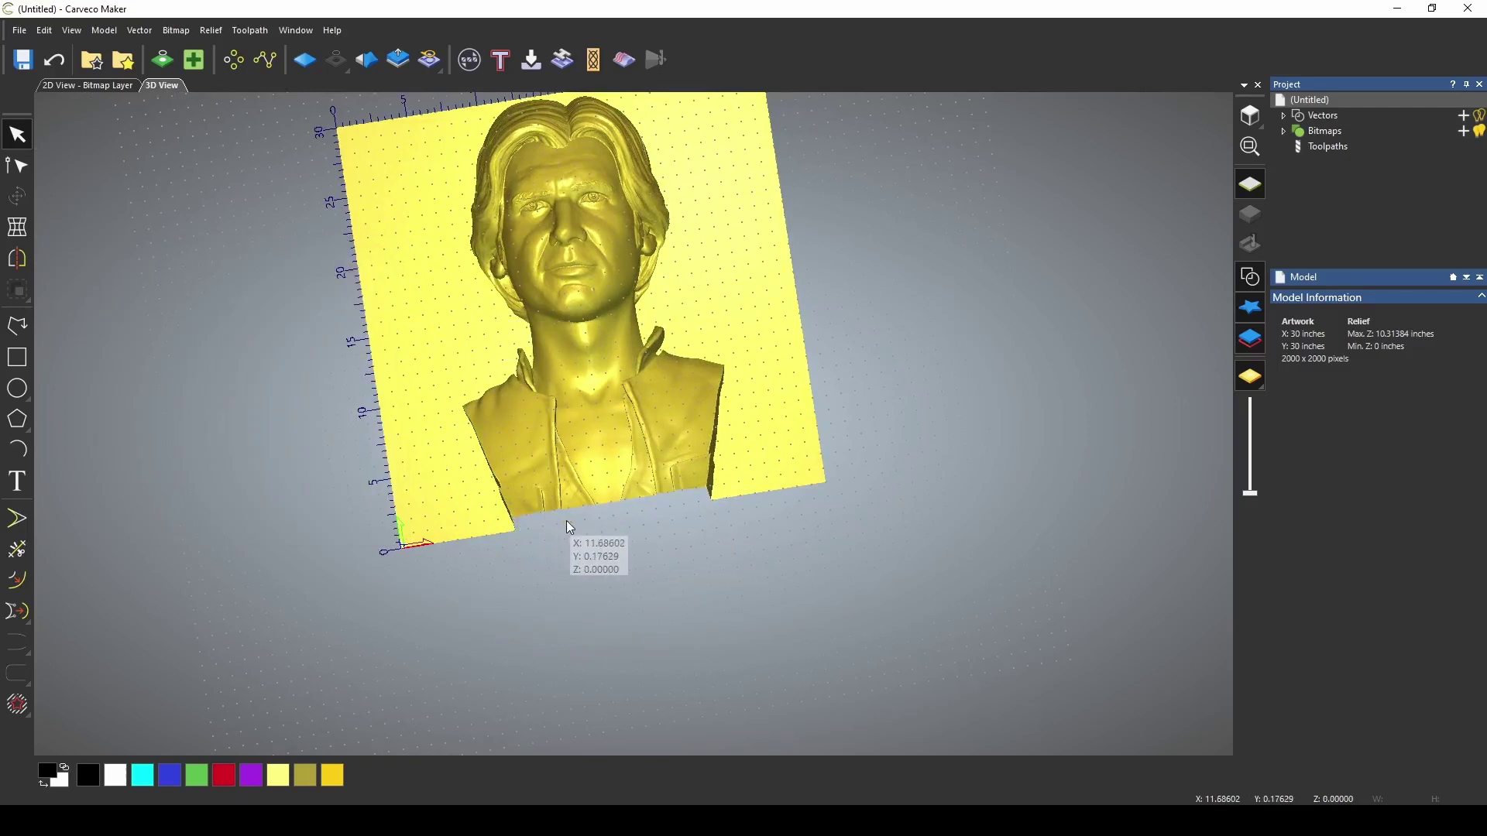
drag(566, 521, 668, 378)
scroll(573, 403, down, 3)
scroll(632, 425, up, 3)
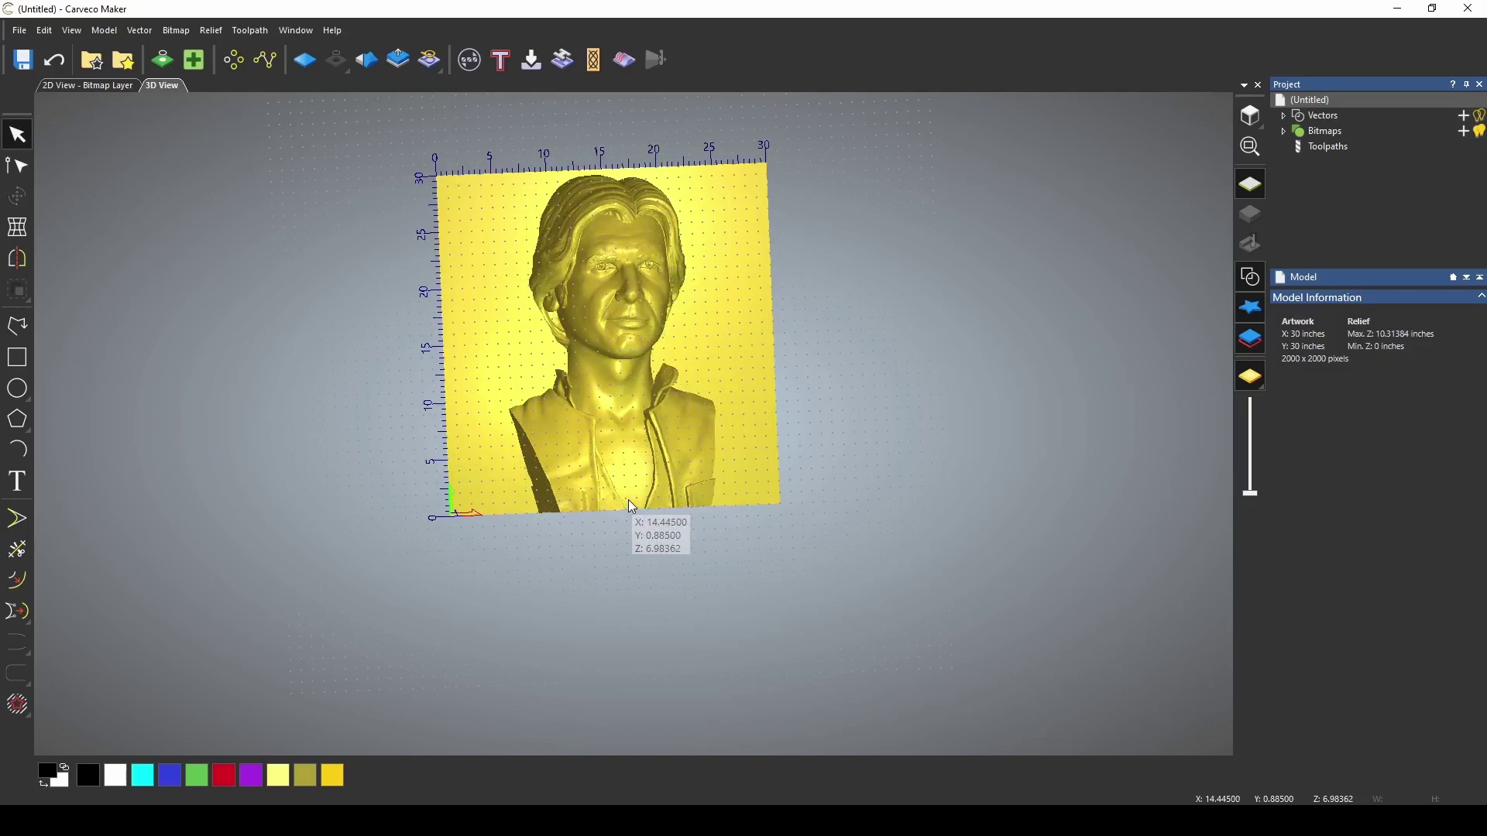
scroll(583, 347, up, 3)
scroll(589, 364, down, 2)
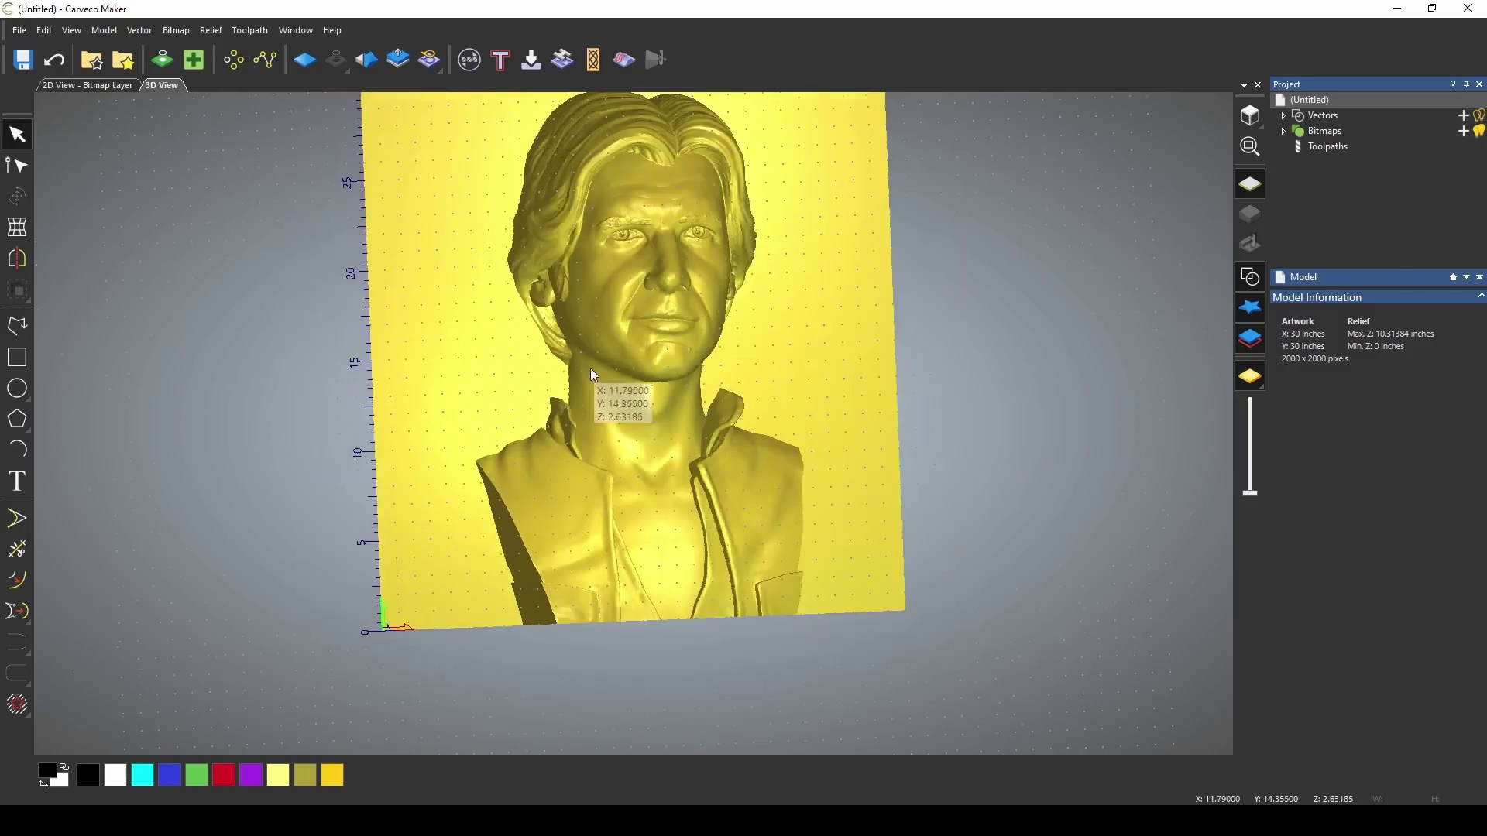
drag(590, 369, 897, 153)
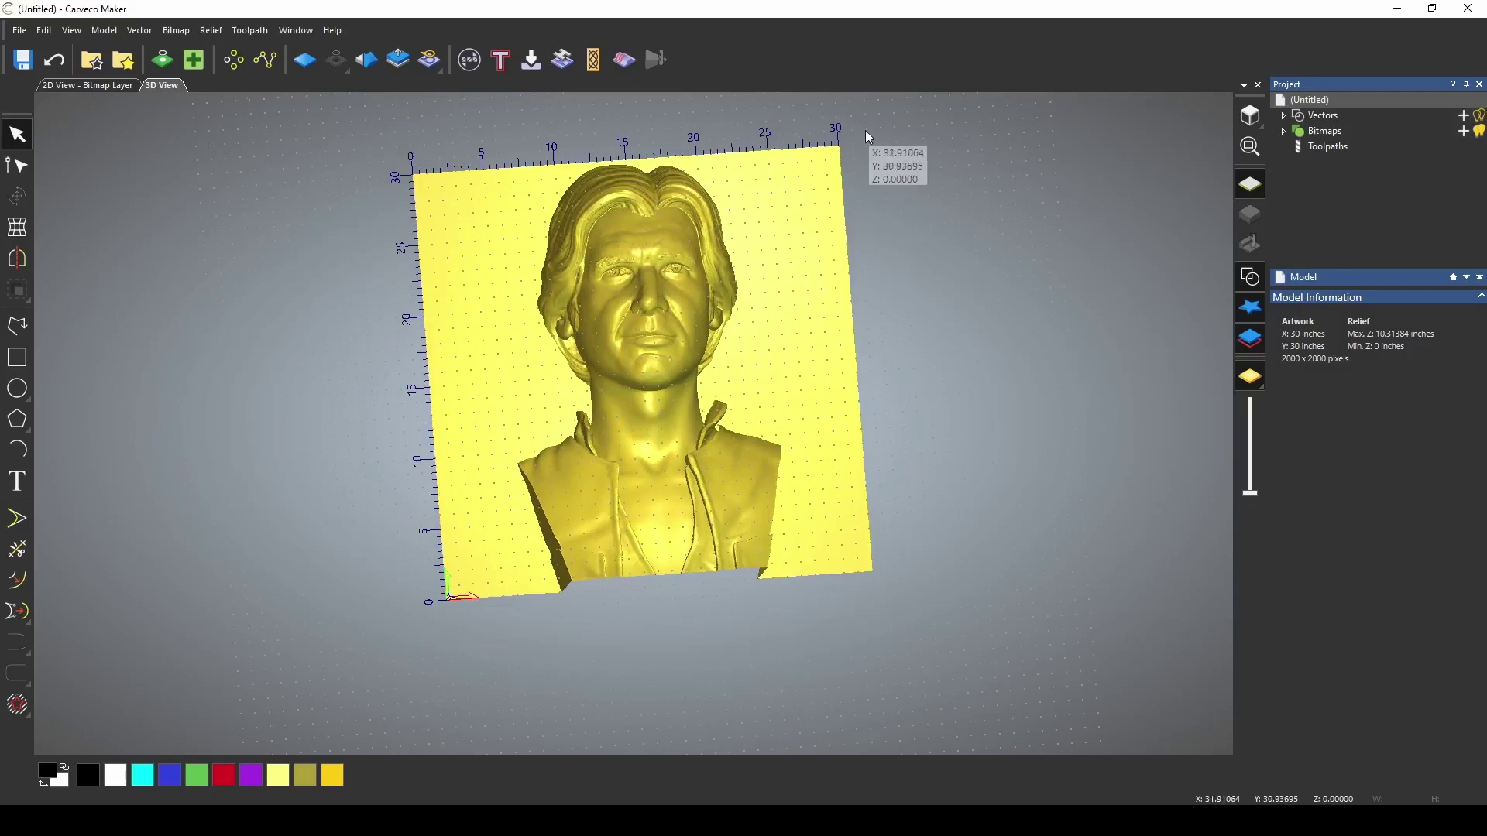
Set the model width to 8 inches in Model > Set Size, making it 8 x 8 inches.
click(99, 32)
click(124, 54)
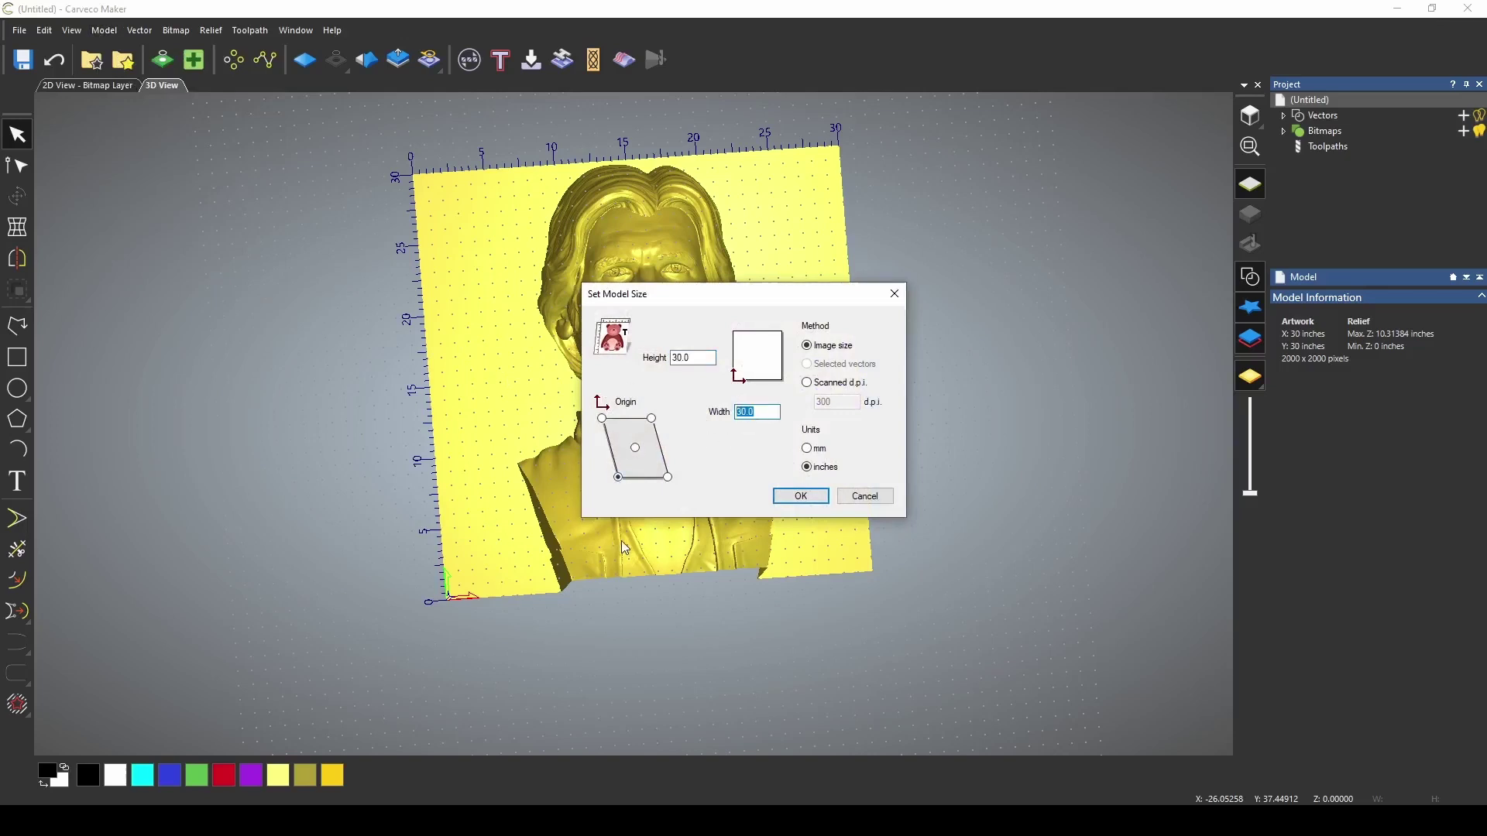
text(8)
click(801, 496)
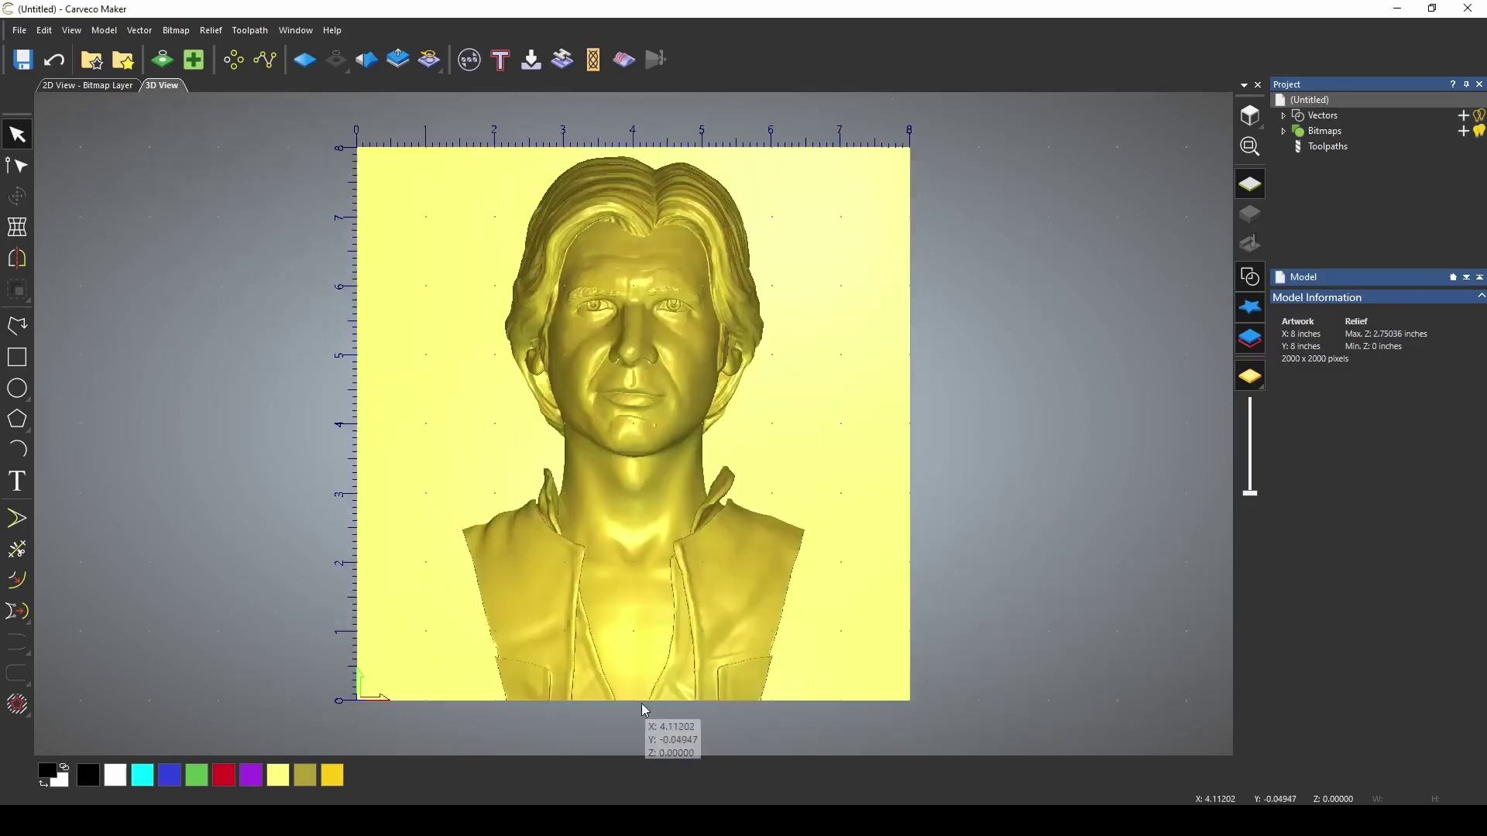
drag(645, 697, 695, 561)
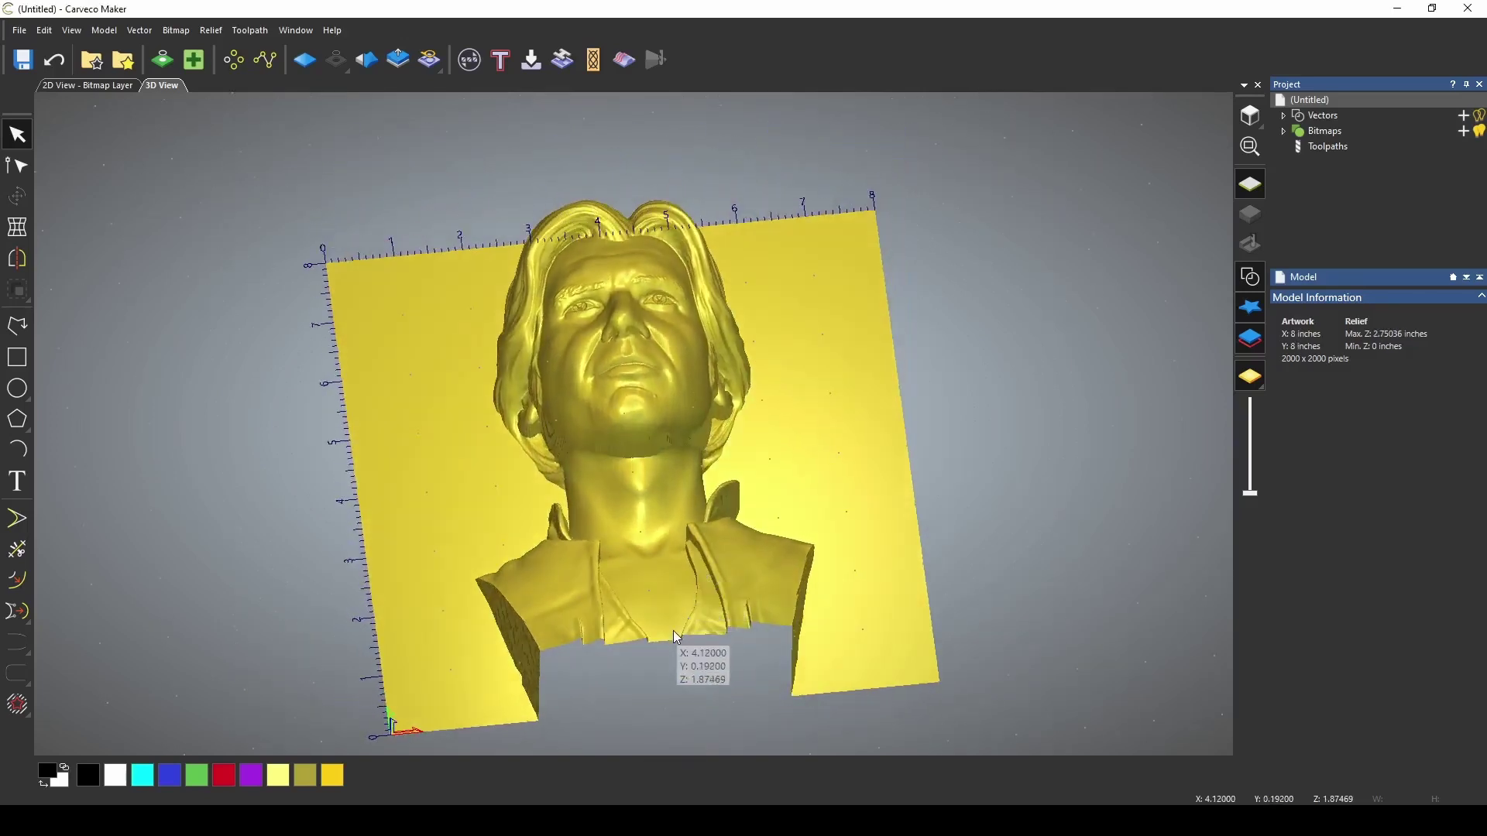
Scale the relief to a 1.75-inch maximum height and orbit to check its depth.
click(406, 69)
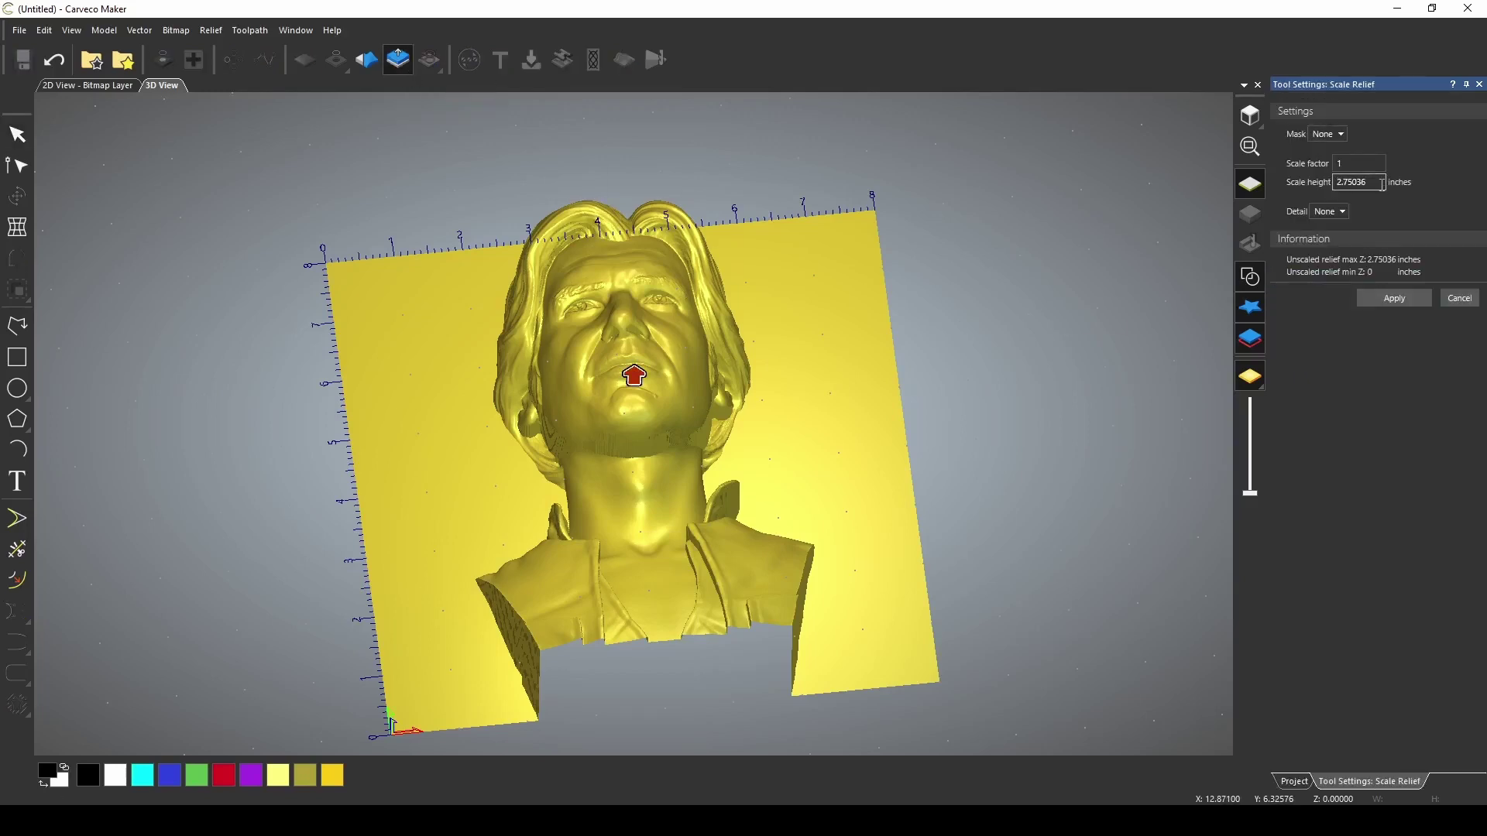
drag(635, 377, 643, 416)
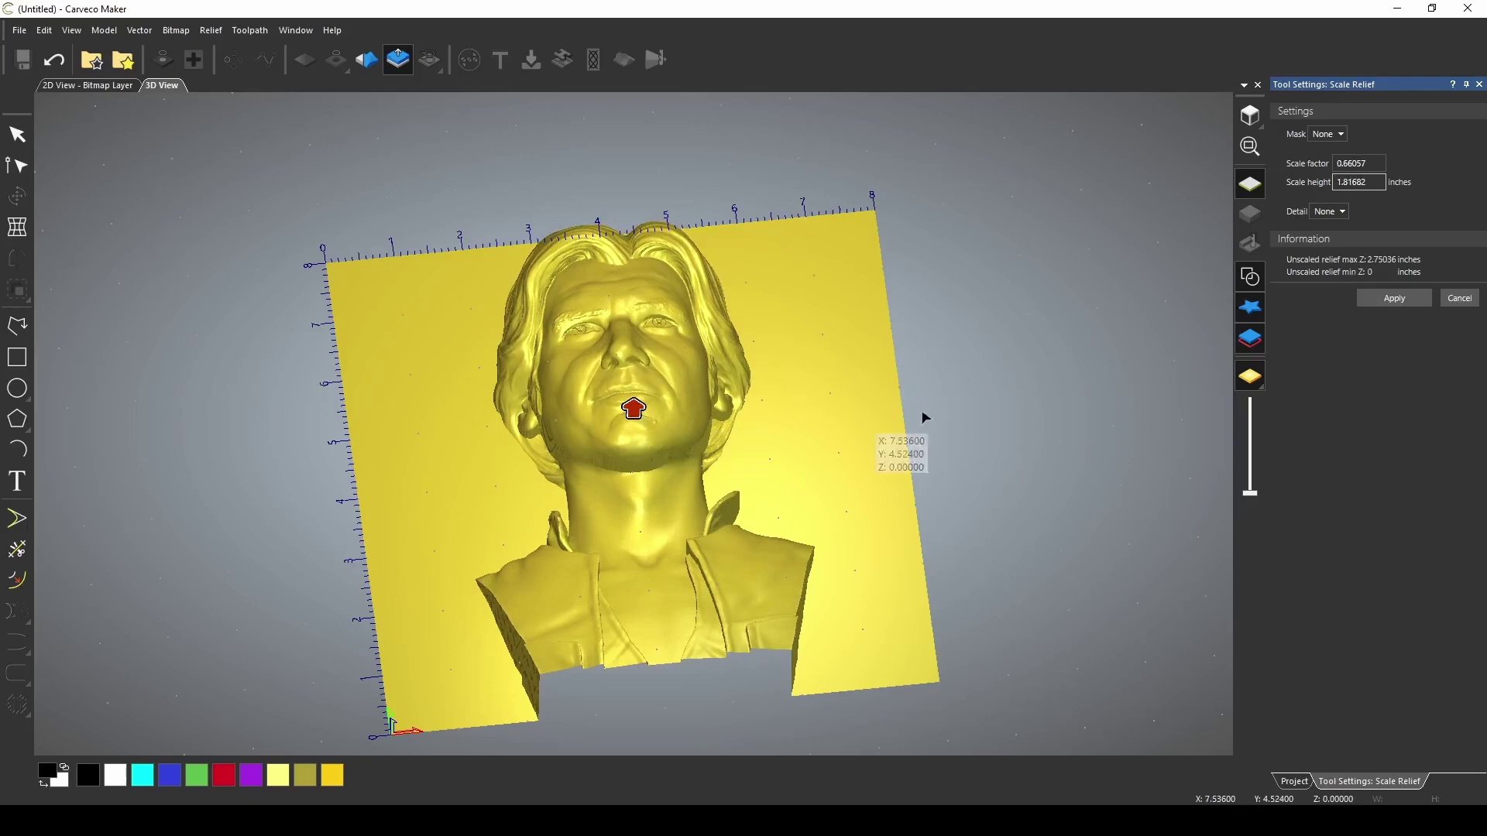
double_click(1356, 182)
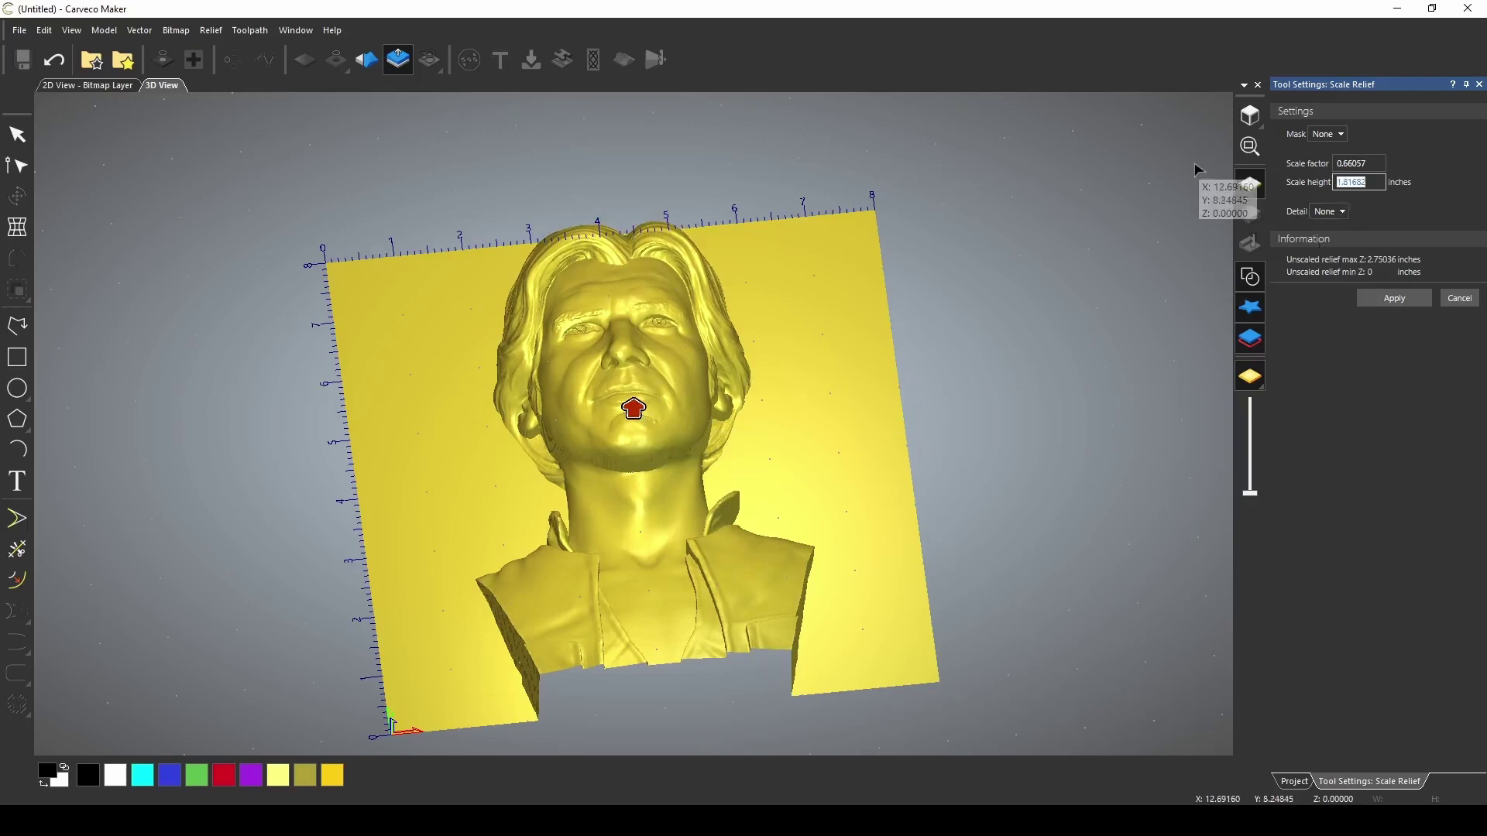
text(1.75)
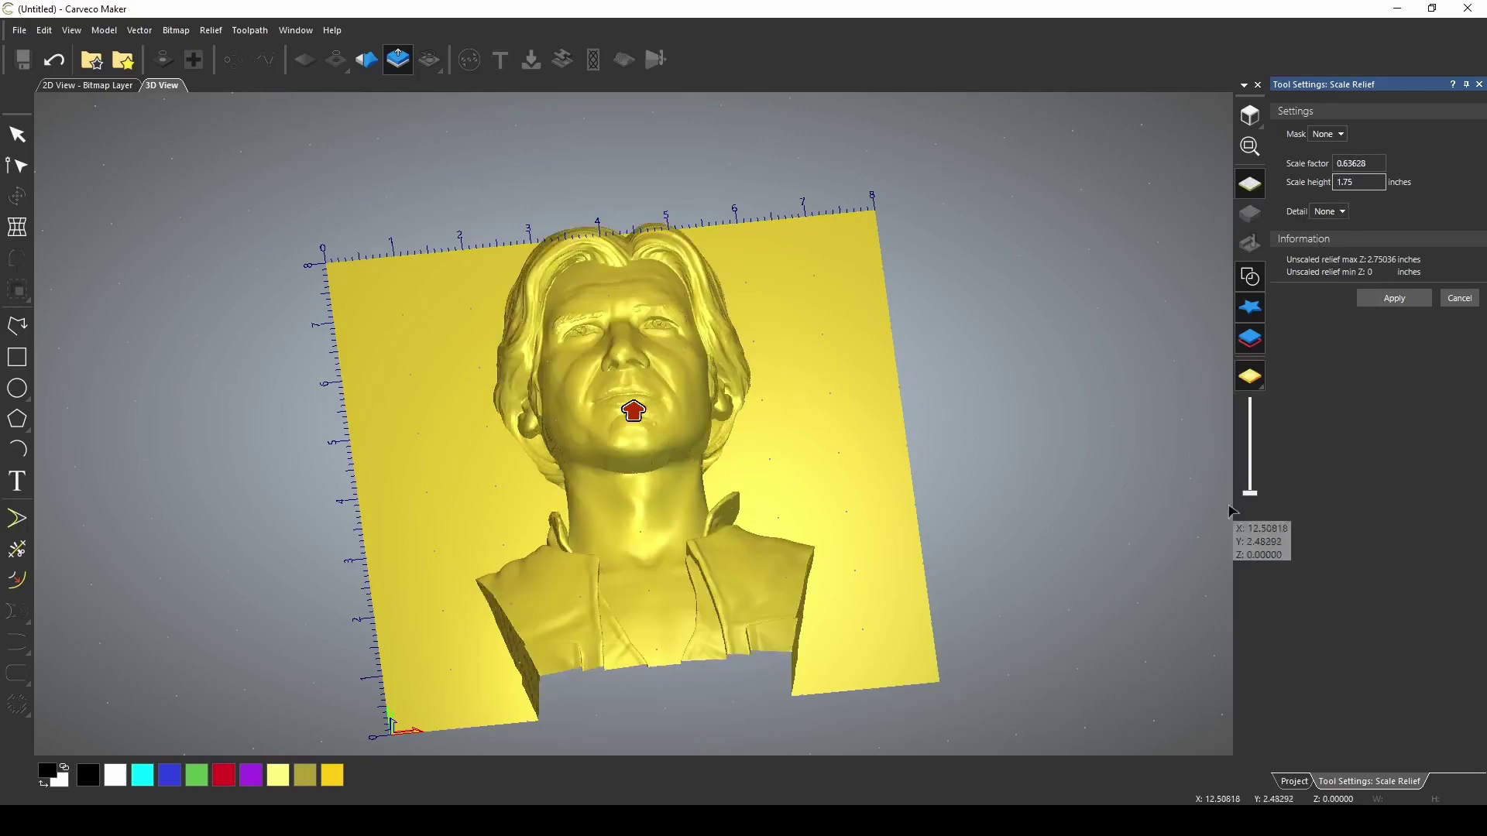
click(1403, 300)
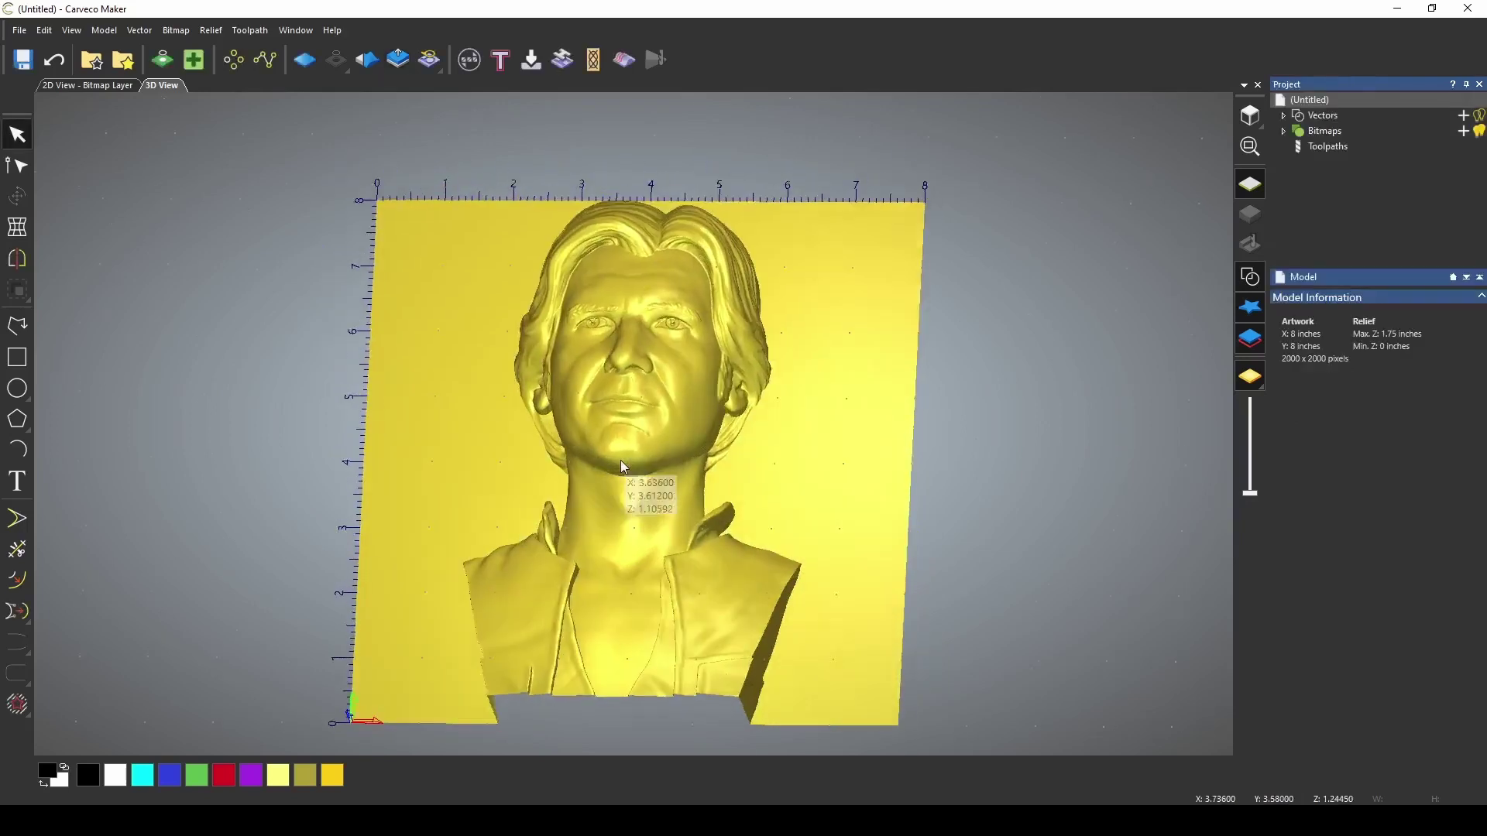
drag(621, 460, 309, 546)
drag(849, 503, 296, 494)
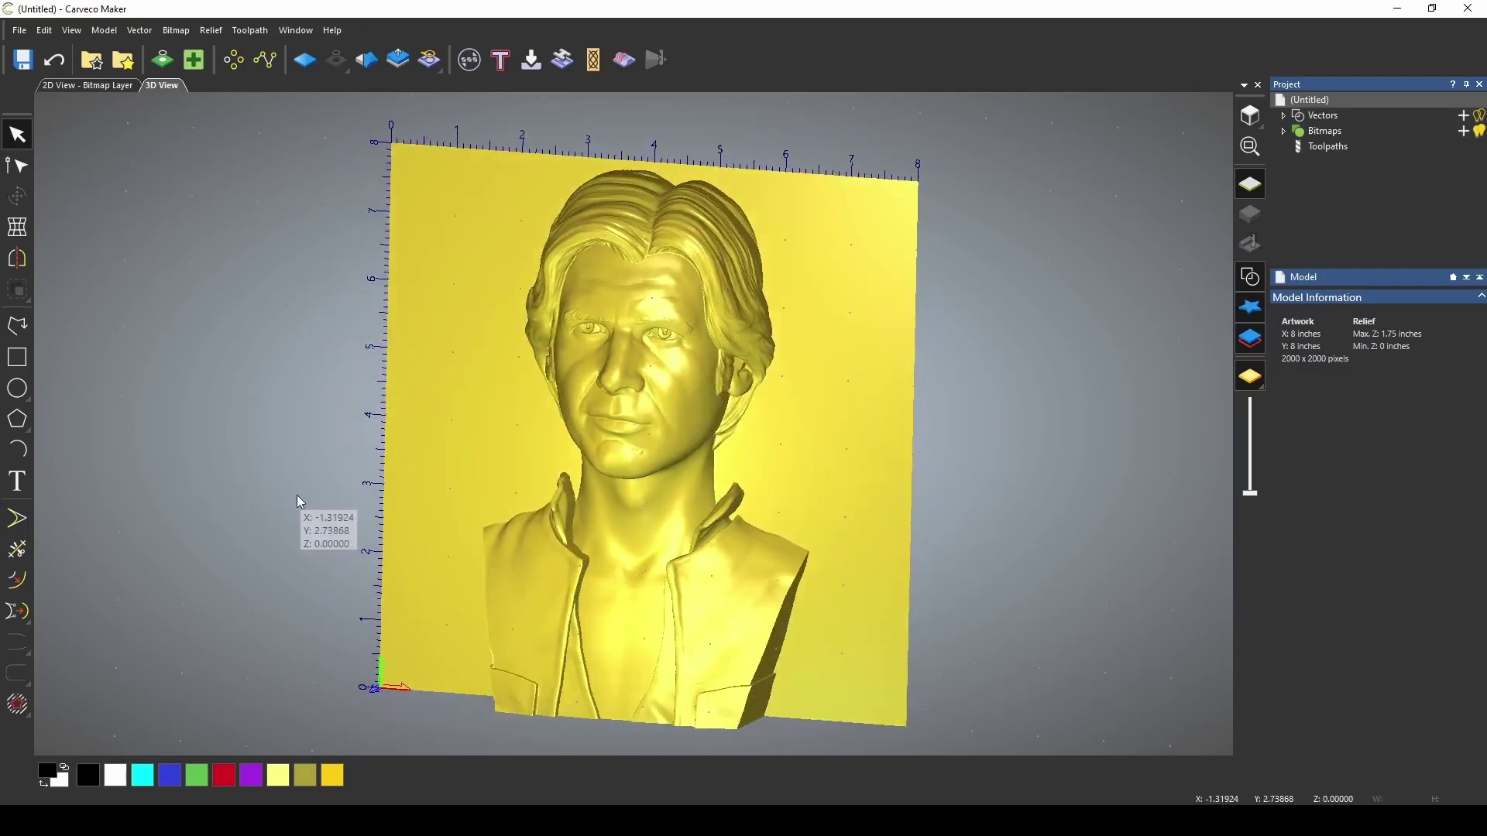
drag(770, 508, 908, 425)
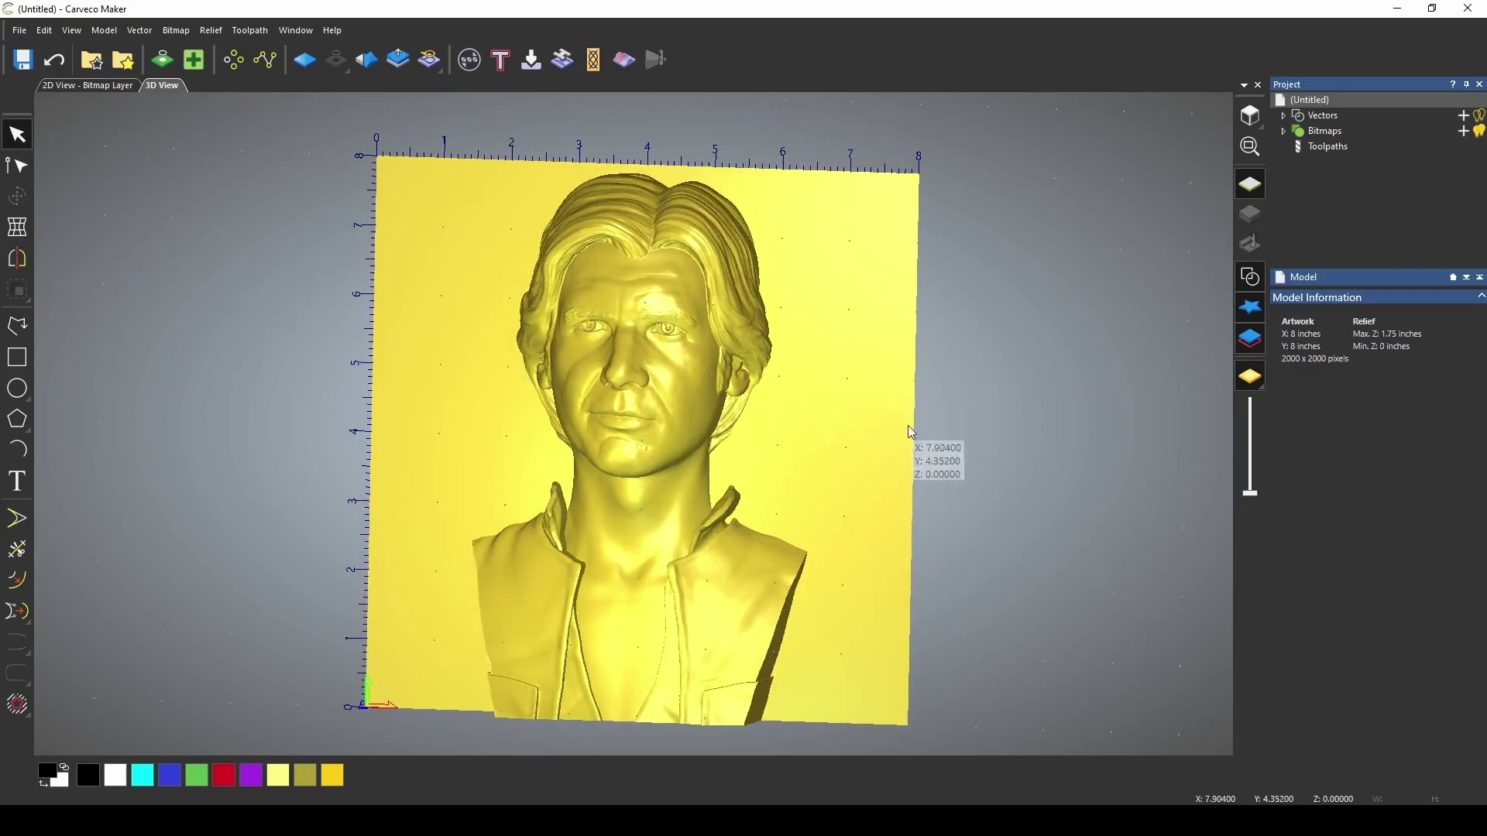
Calculate a Machine Relief toolpath using 1/32 TBN finishing and 1/8 Downcut EM roughing tools.
click(1320, 147)
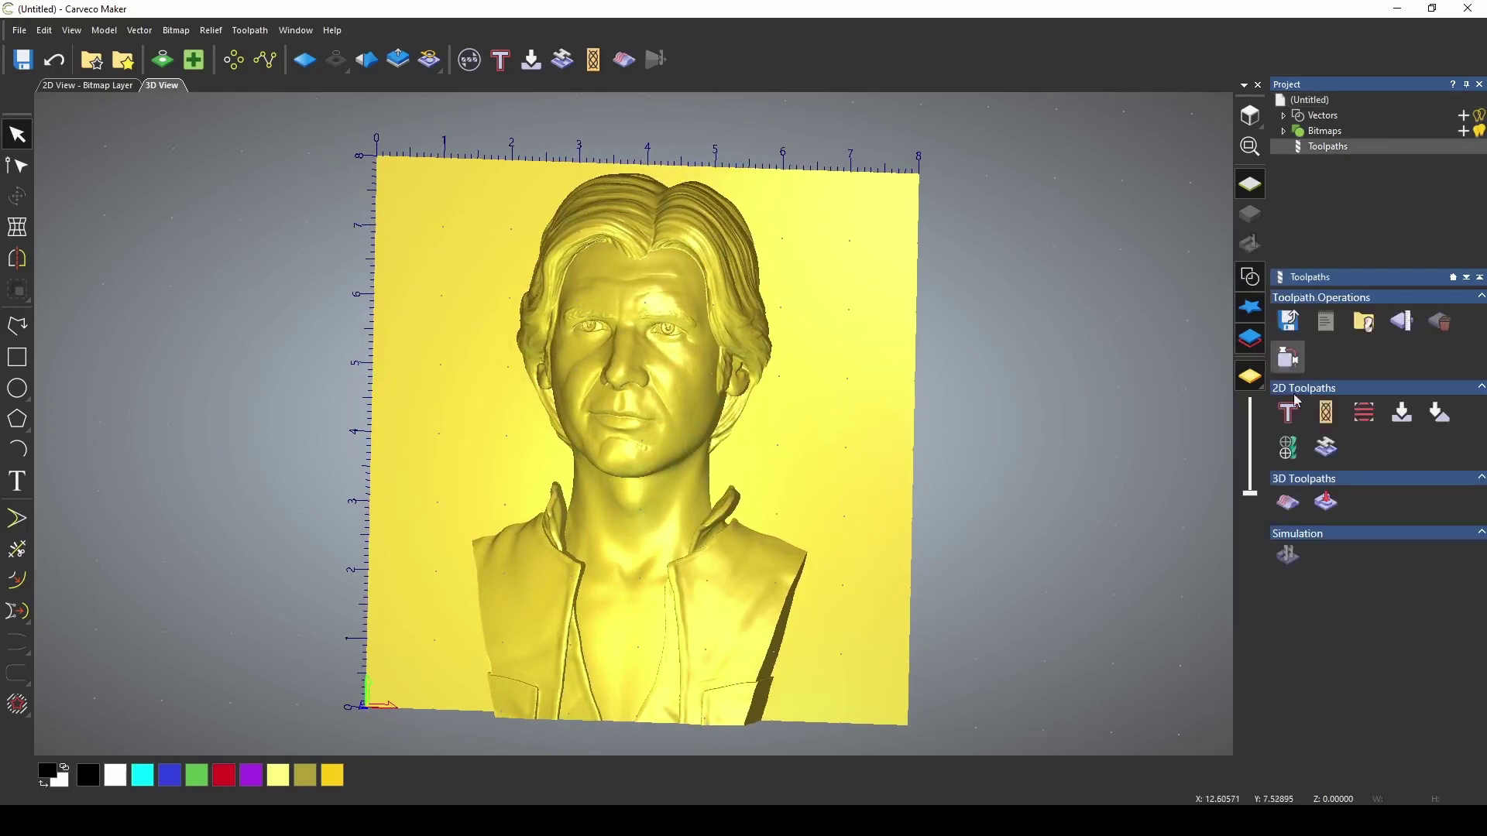
click(1288, 501)
click(1132, 222)
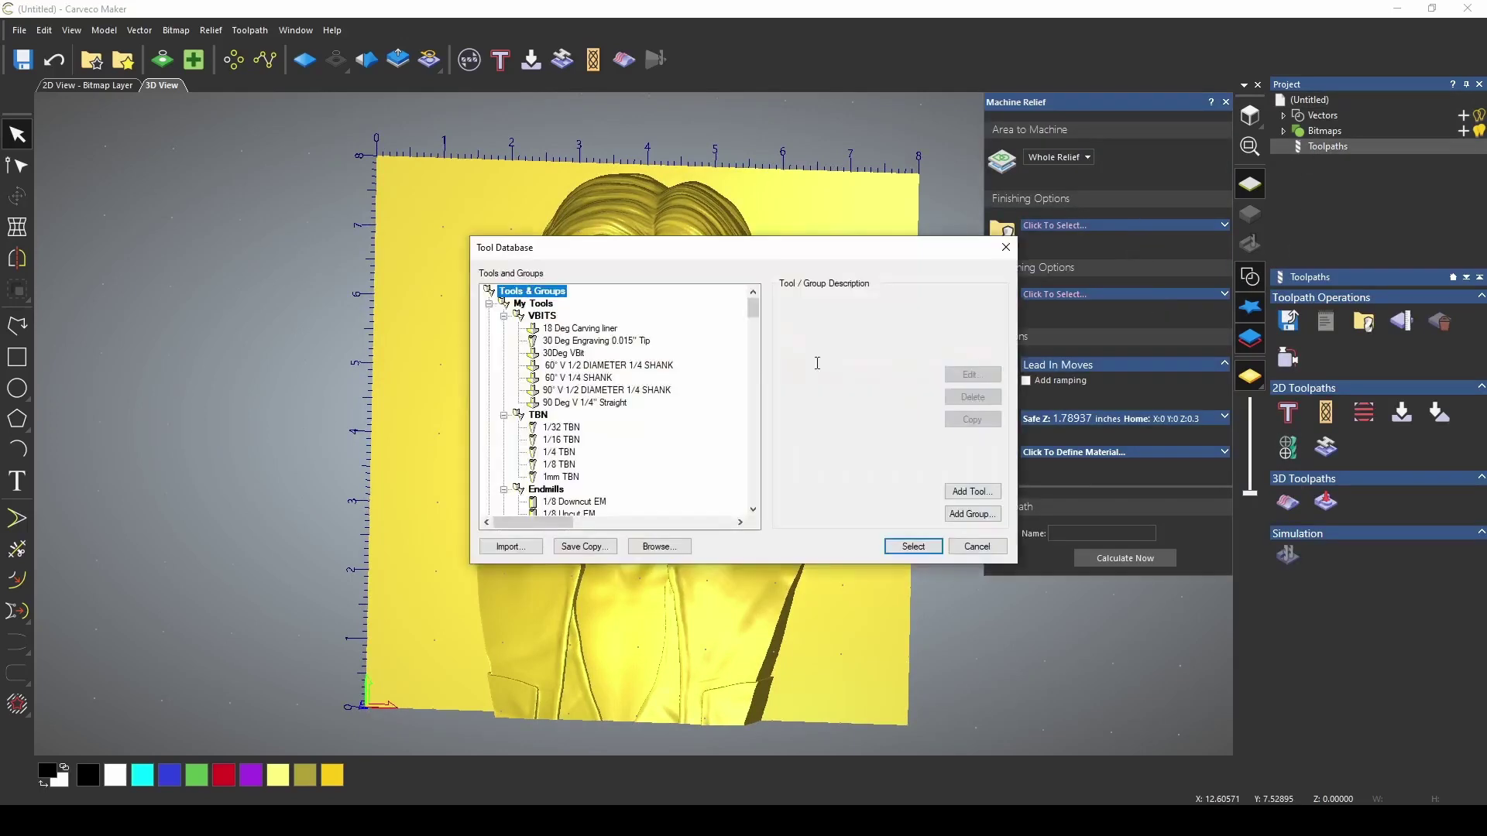
click(560, 428)
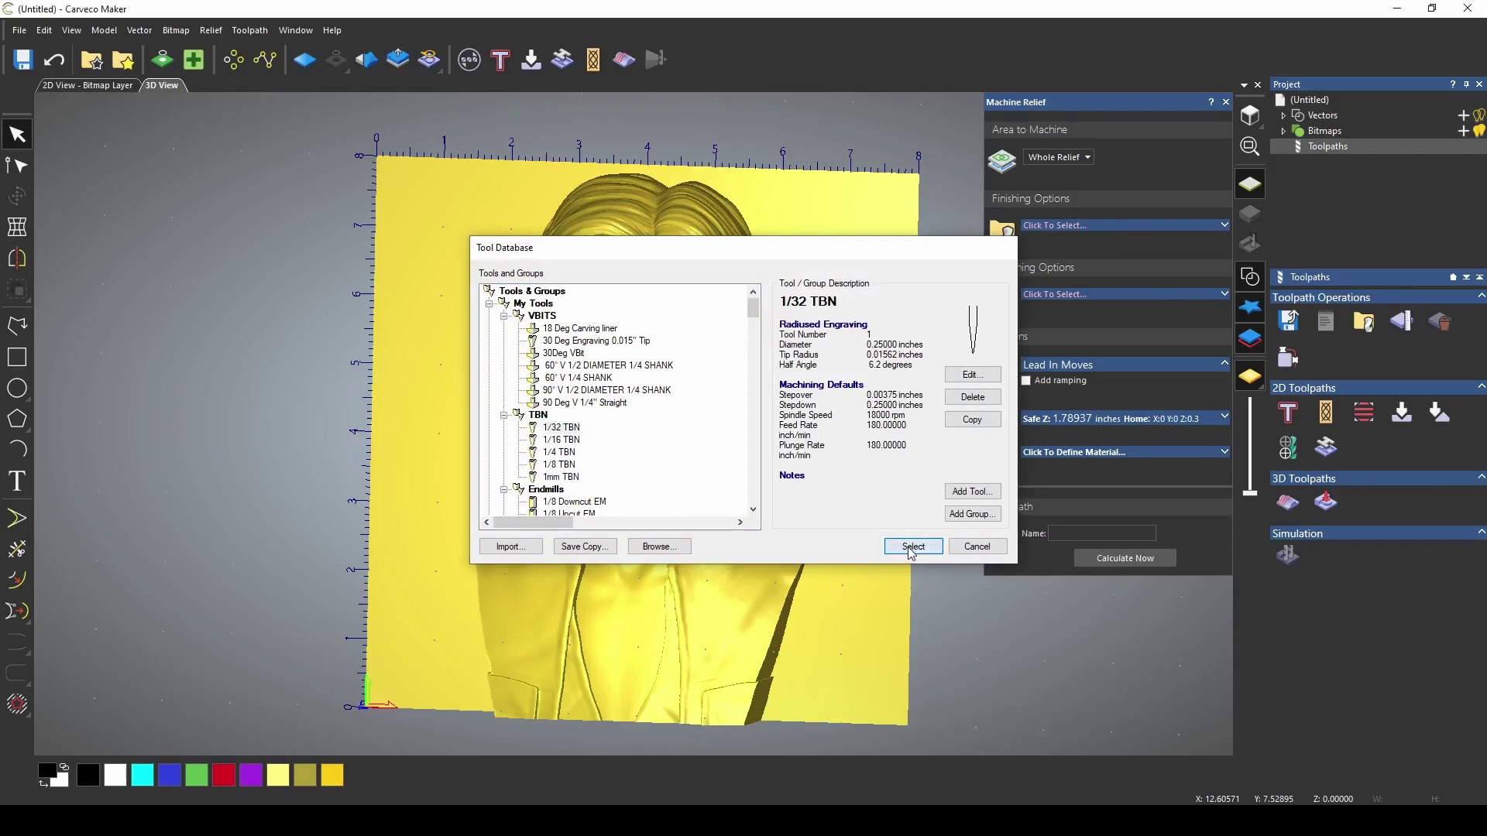
click(910, 547)
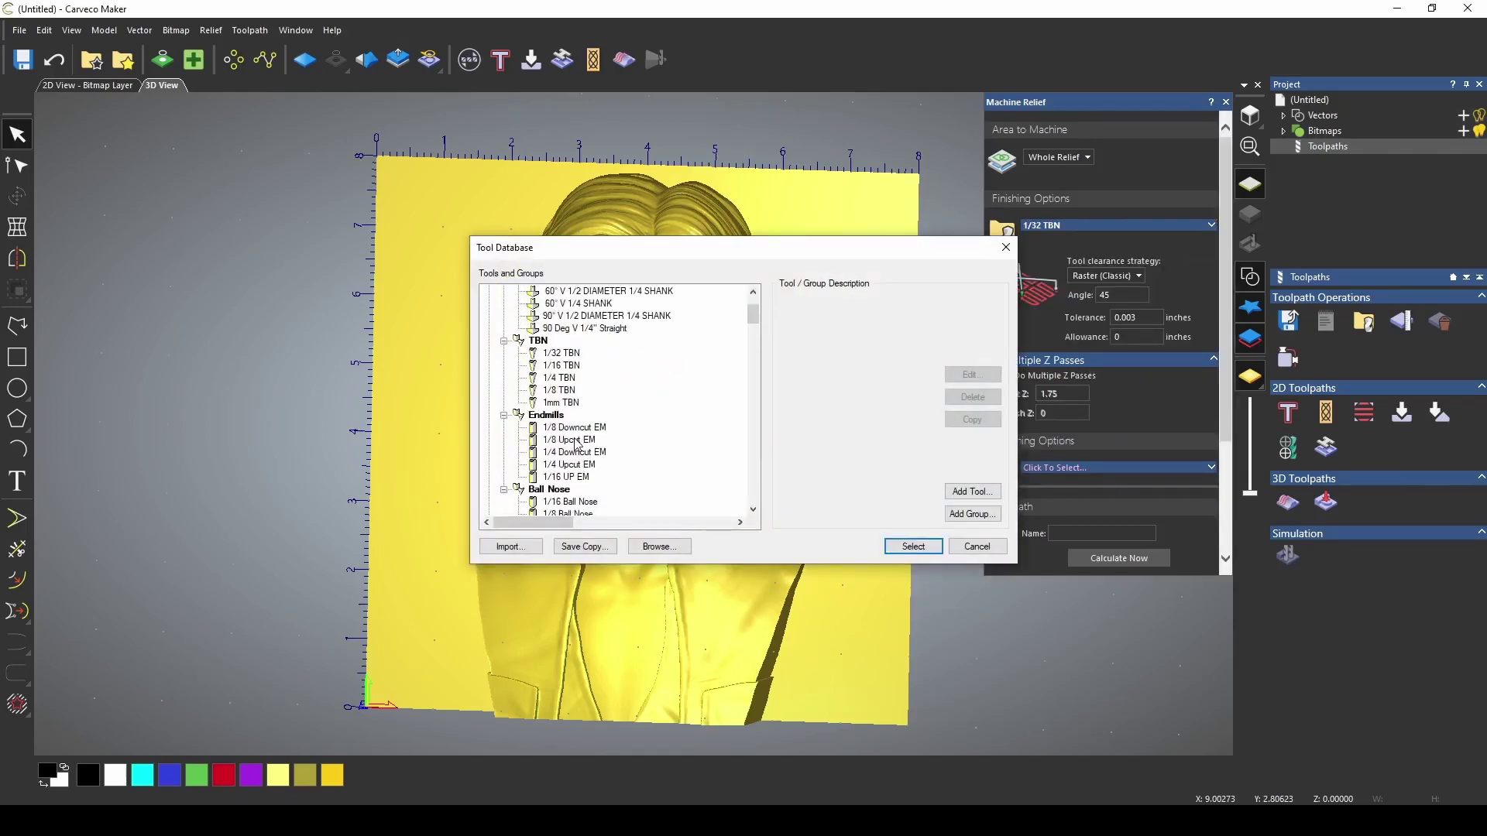
click(897, 546)
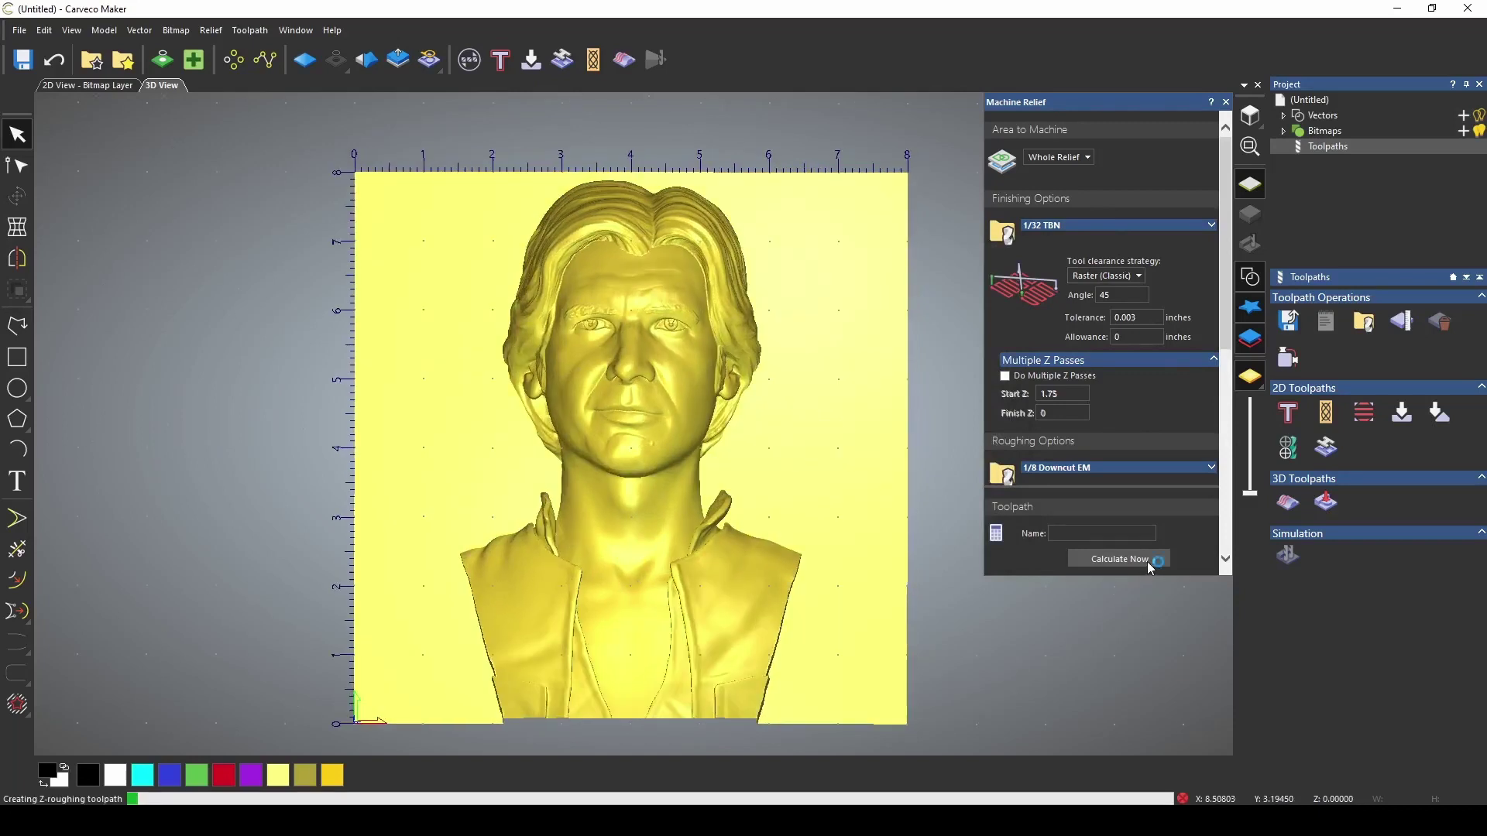
click(1146, 559)
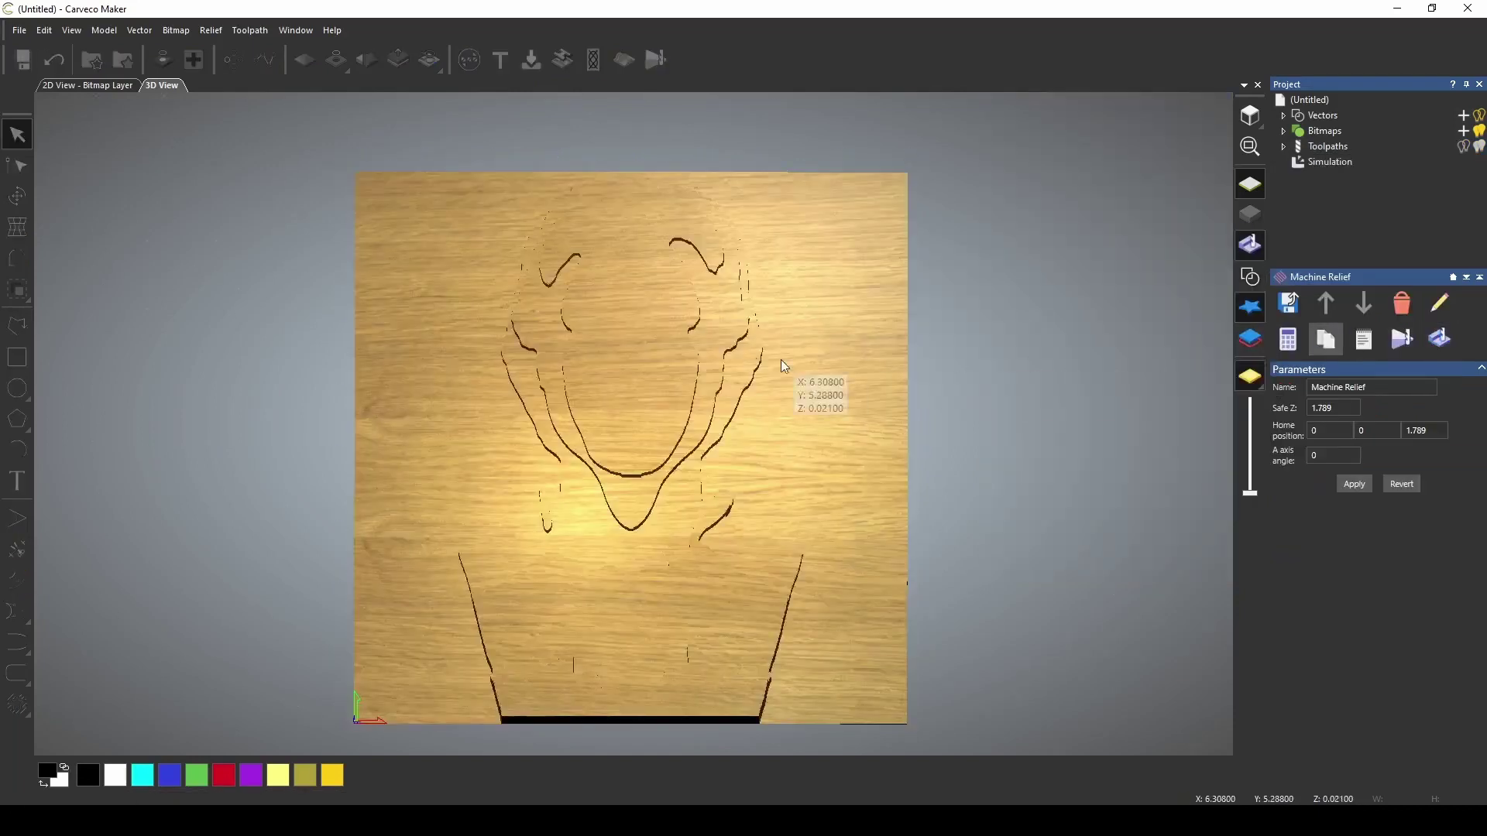